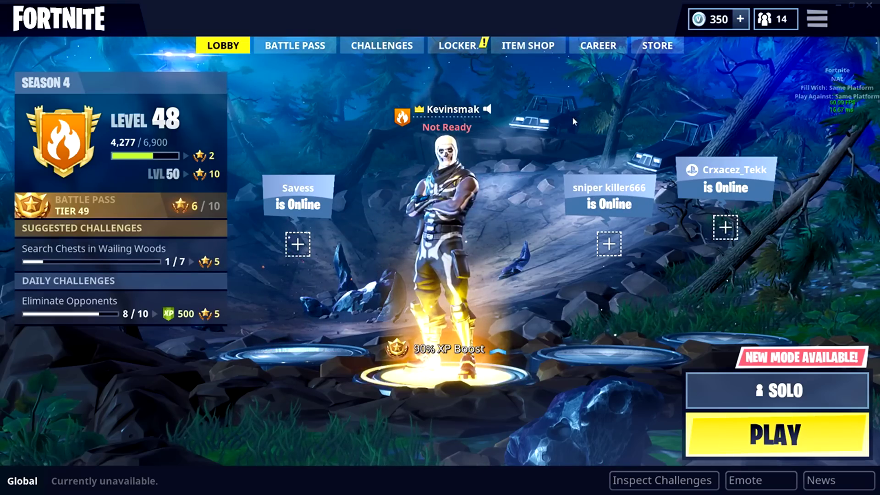
Open the lobby's main menu listing Feedback, Privacy, Code of Conduct and Support
left_click(819, 21)
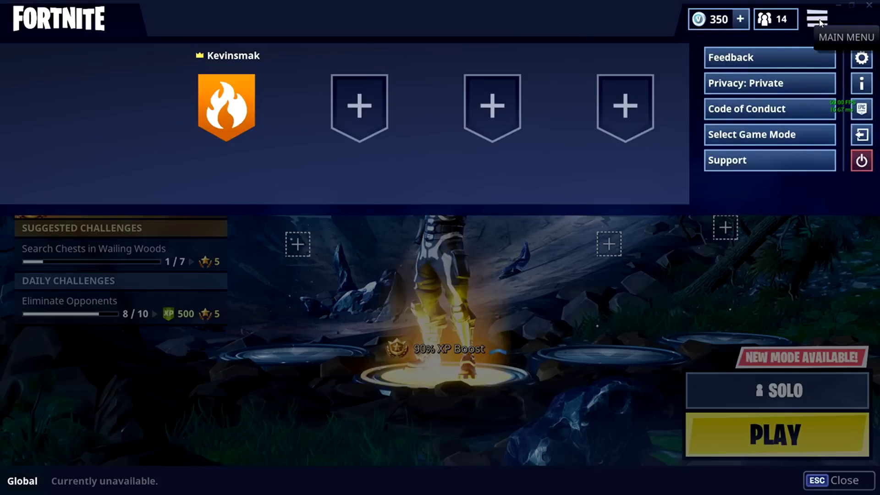
Open the Video settings and read the option descriptions such as Vsync and Motion Blur
left_click(864, 64)
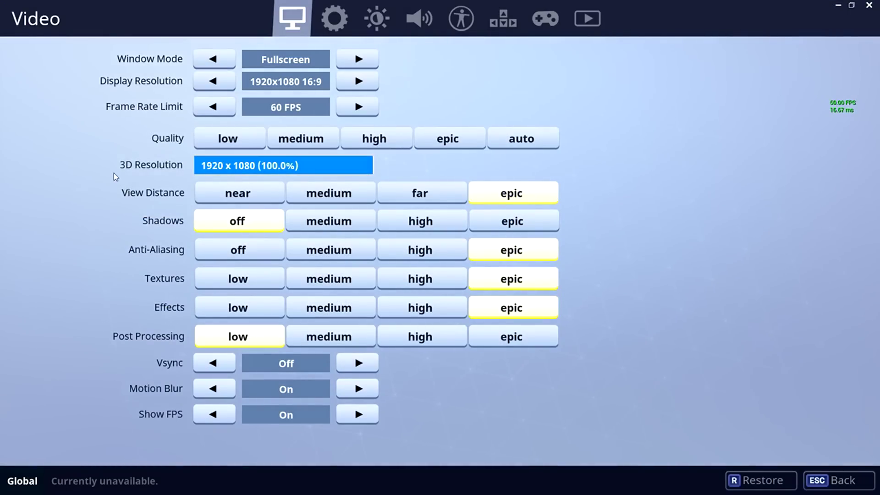
mouse_move(163, 109)
mouse_move(303, 366)
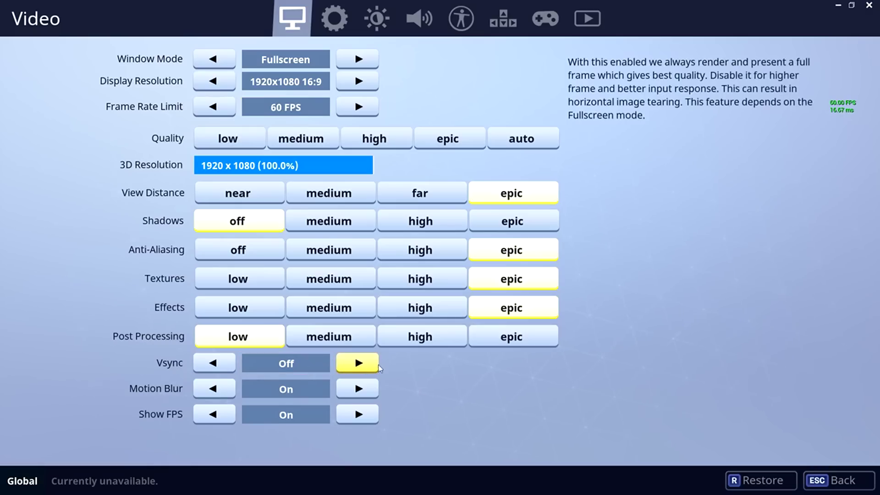
mouse_move(348, 388)
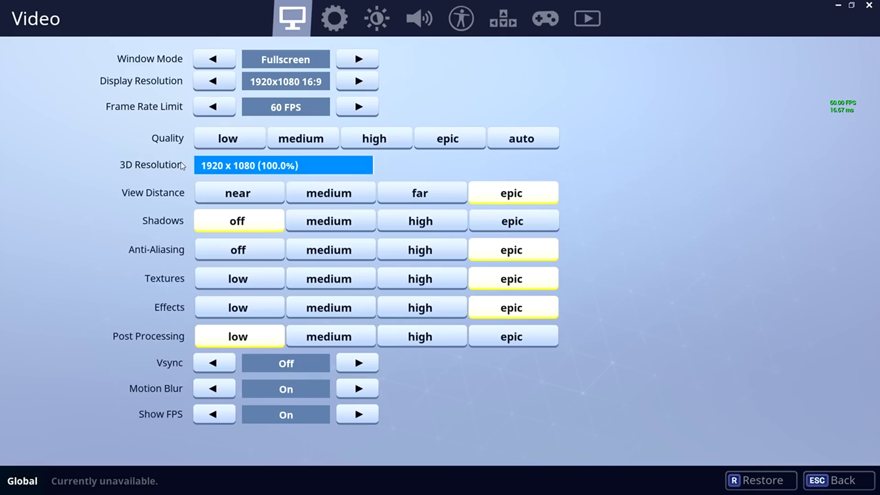
Switch Window Mode from Fullscreen to Windowed and lower the frame rate limit to 30 FPS
left_click(360, 64)
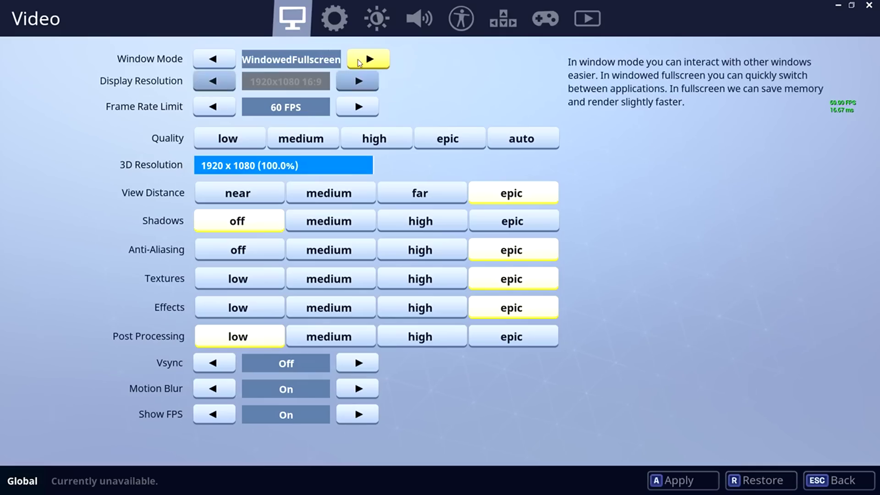
left_click(360, 63)
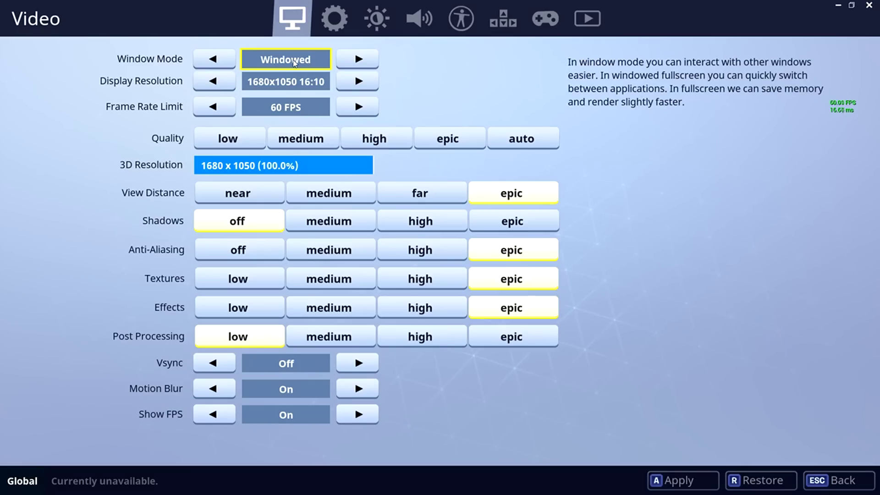
left_click(222, 112)
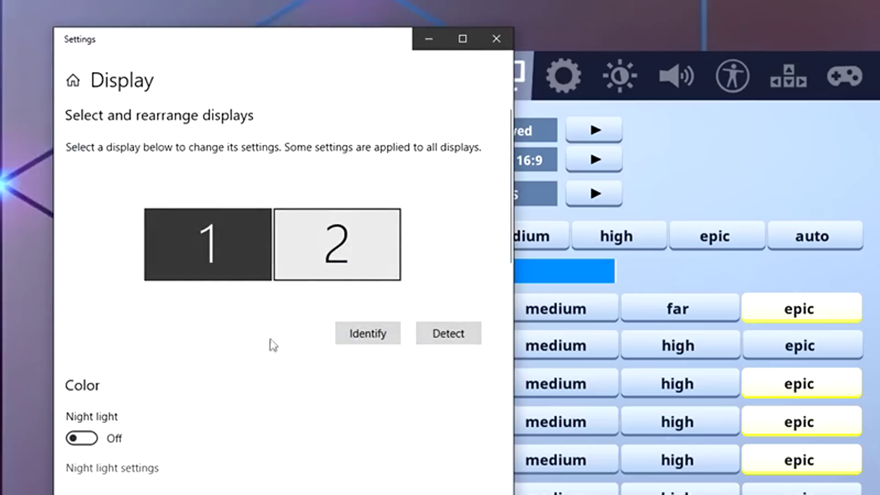
Check that the Windows desktop resolution is 1920 × 1080, then close Settings
scroll(294, 330, "down", 1)
scroll(294, 324, "down", 5)
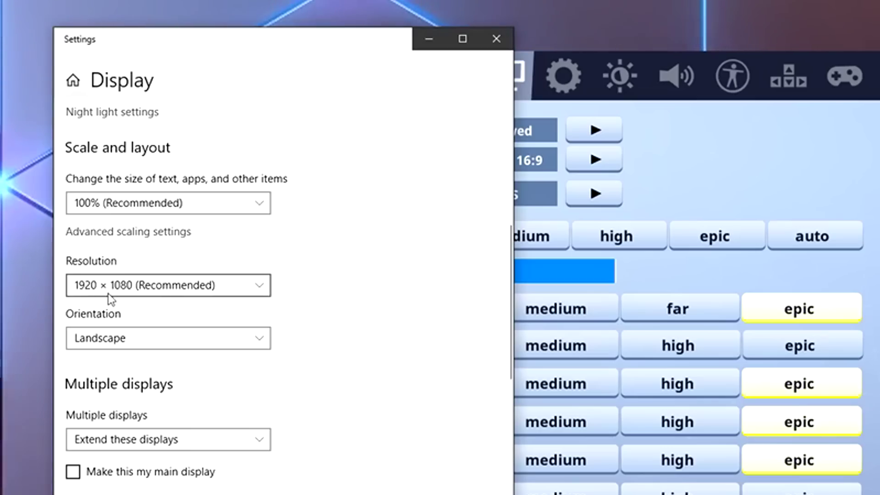
left_click(496, 38)
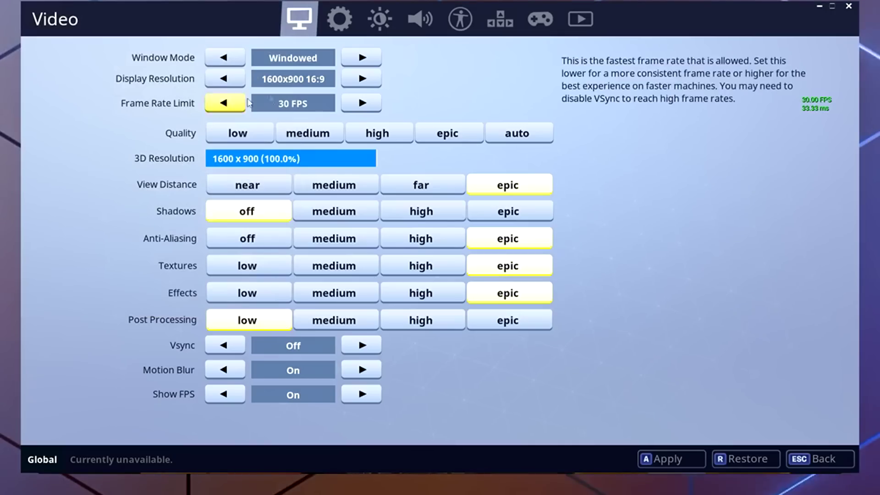
Lower Fortnite's display resolution through 1440x900 down to 1360x768
left_click(232, 81)
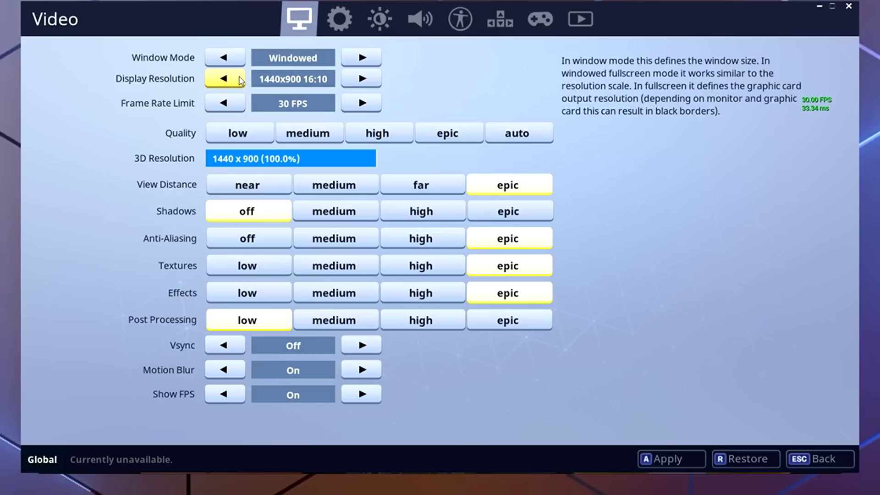
left_click(232, 81)
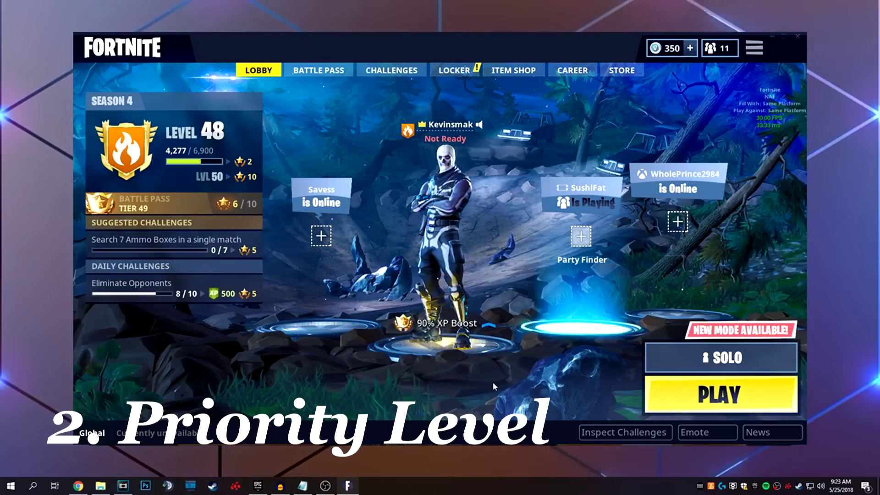
right_click(474, 484)
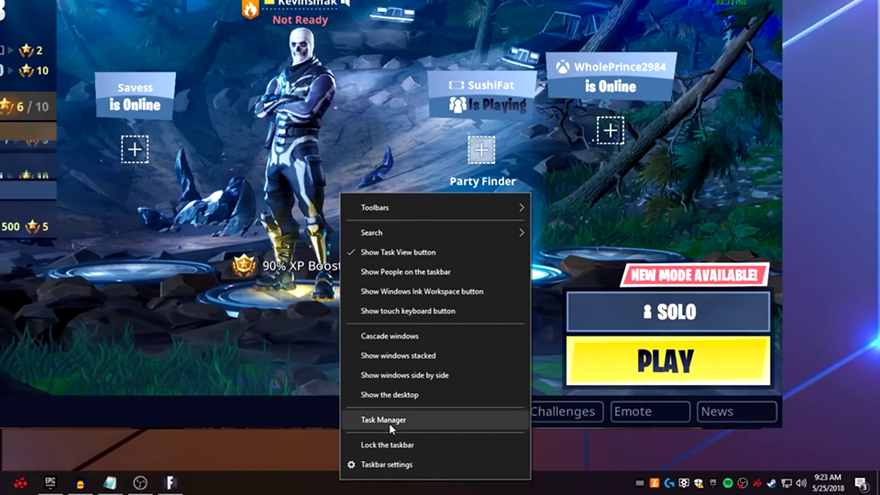
Open Task Manager's Details list and select FortniteClient-Win64-Shipping.exe
left_click(389, 423)
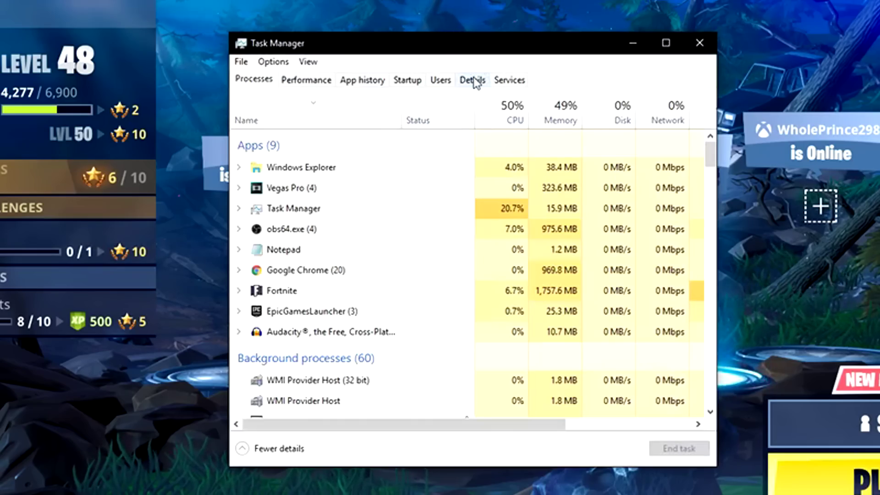
left_click(473, 81)
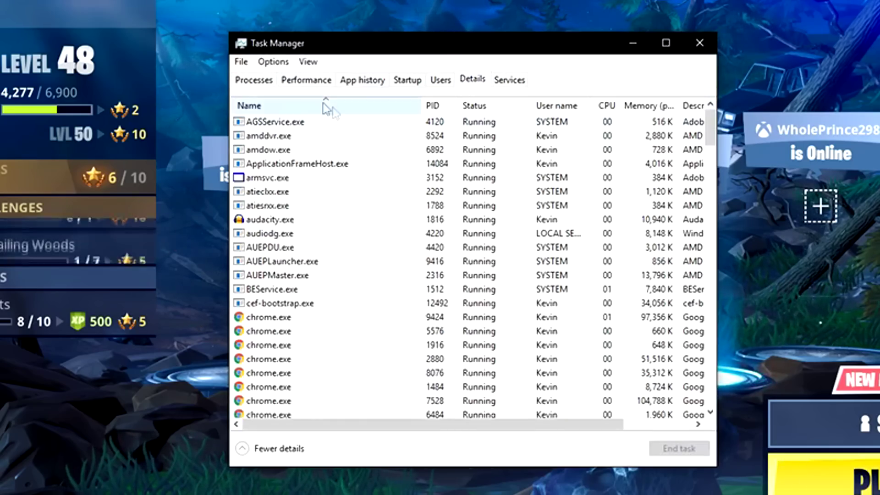
scroll(353, 248, "down", 13)
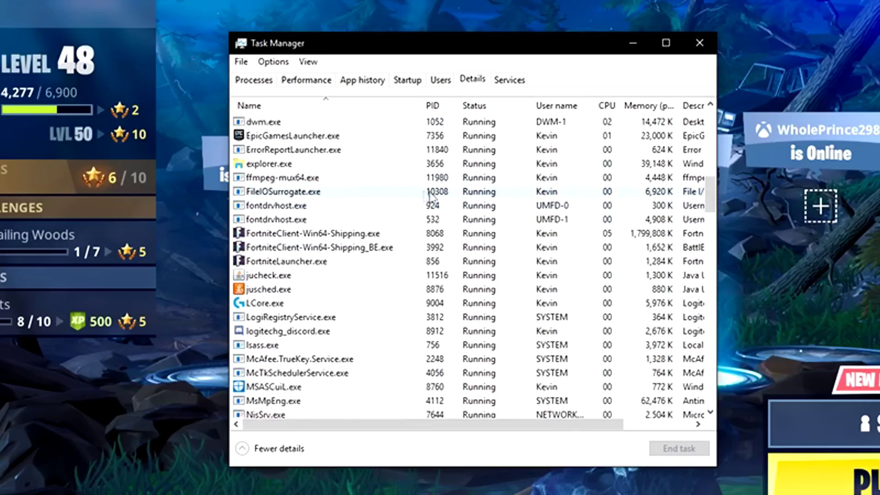
left_click(617, 233)
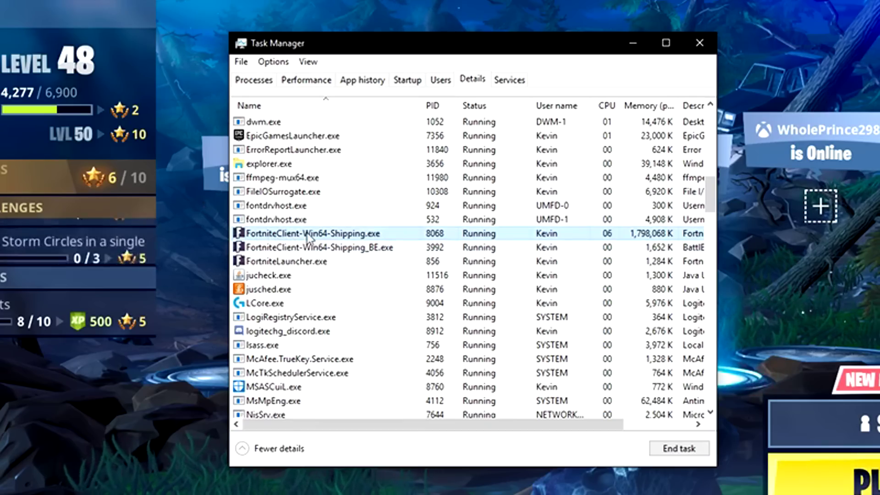
Set the Fortnite client process priority to High, confirm it, and close Task Manager
right_click(345, 238)
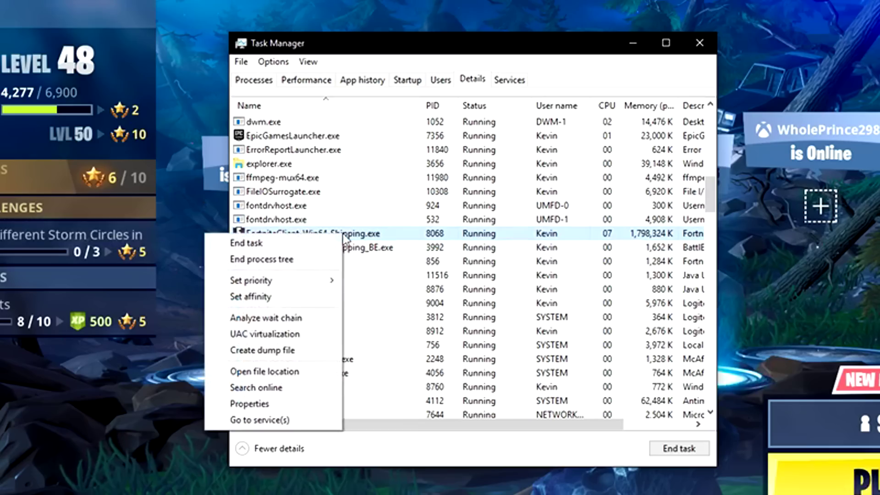
mouse_move(324, 277)
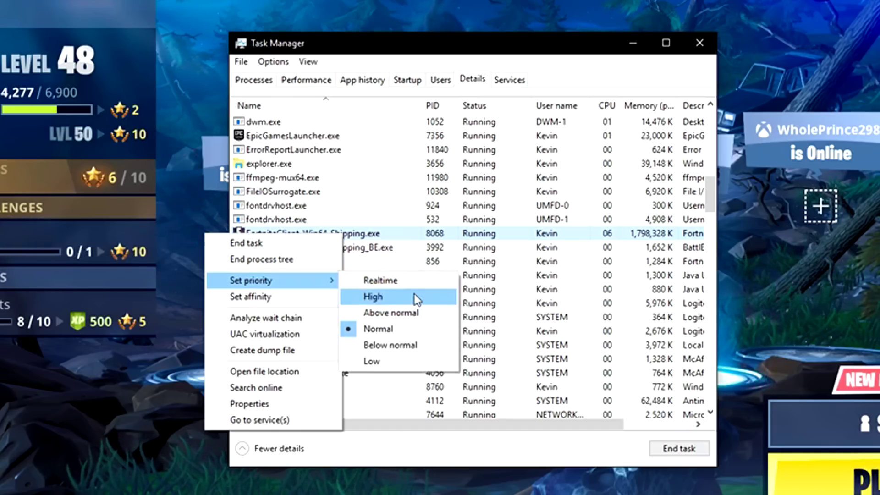
left_click(387, 313)
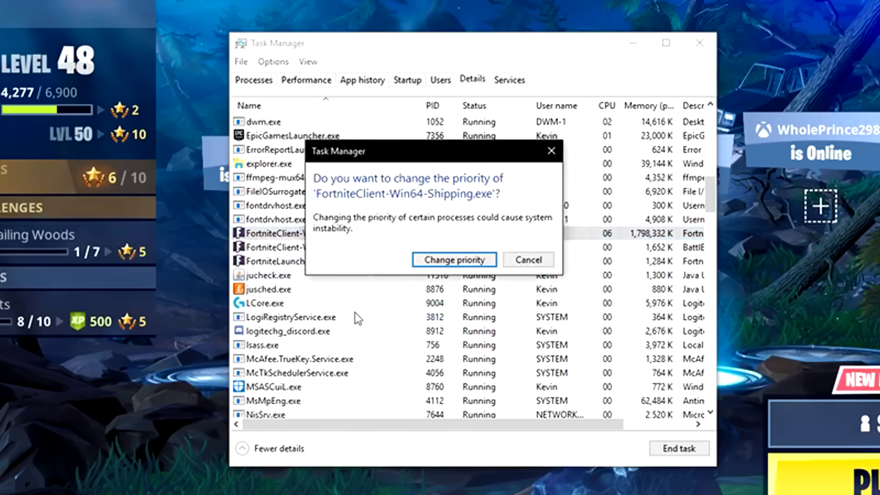
left_click(452, 260)
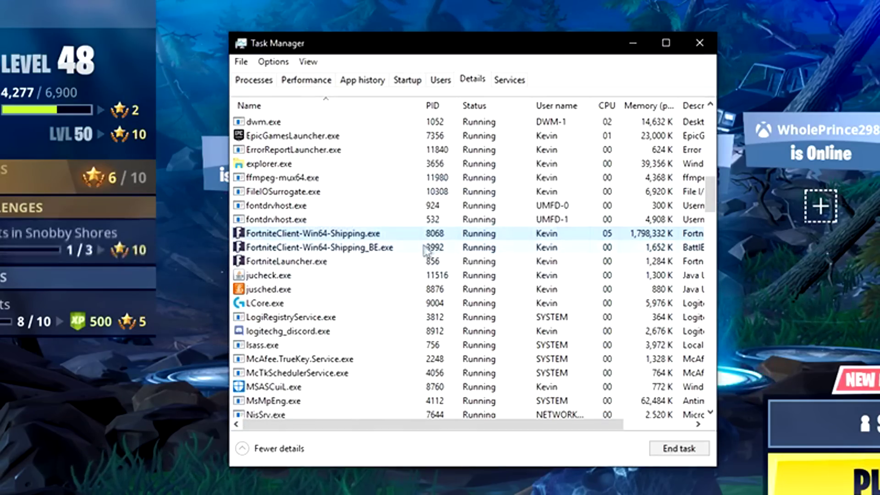
left_click(699, 43)
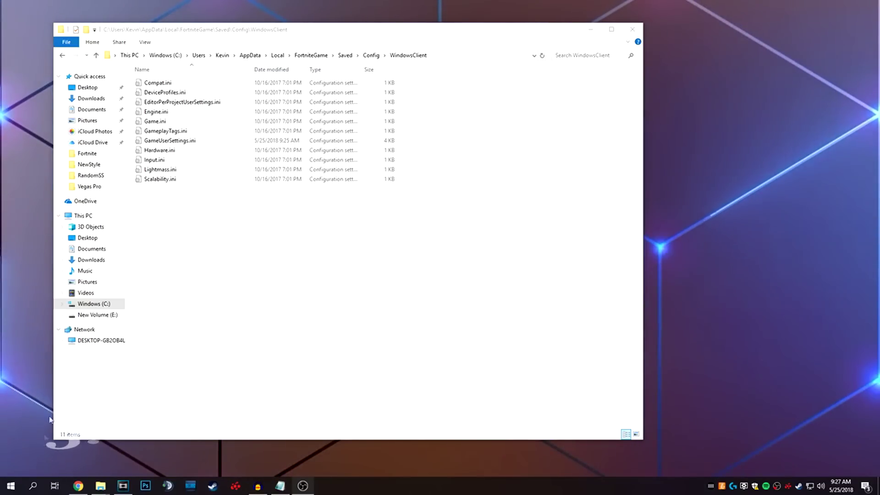
Find File Explorer by searching 'file exp', go to the WindowsClient config folder and open GameUserSettings.ini
left_click(32, 486)
type("file exp")
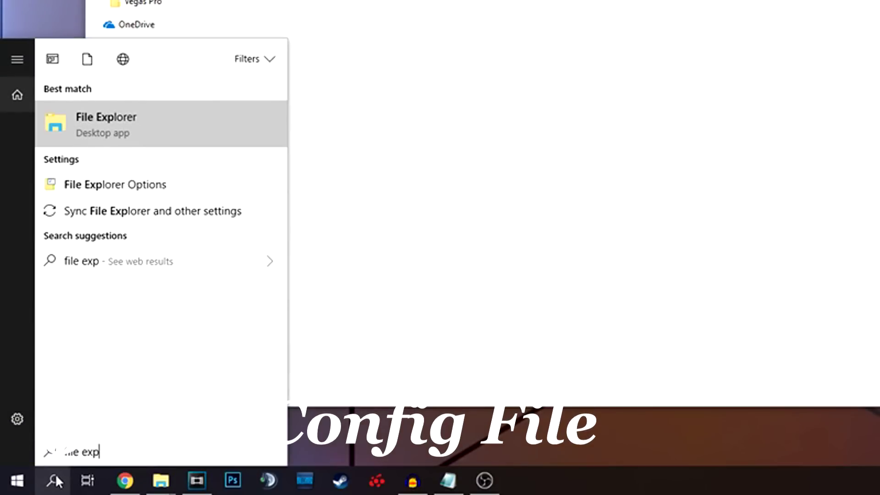
left_click(140, 131)
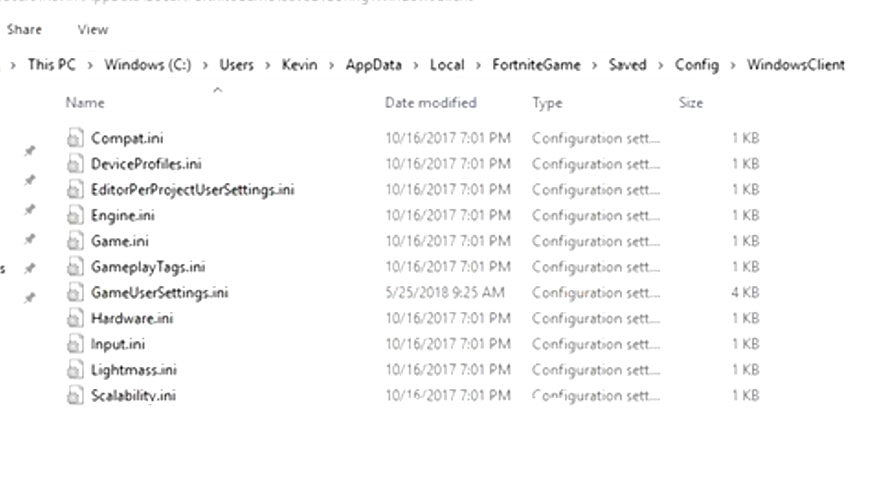
left_click(871, 65)
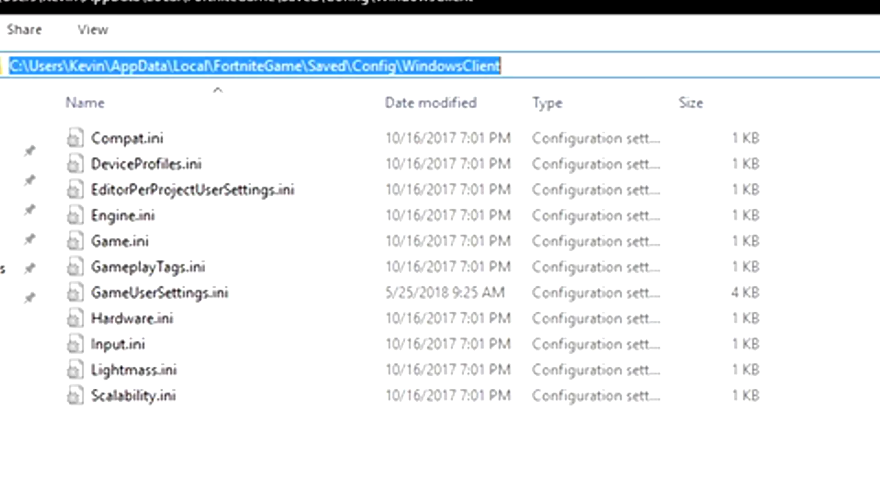
left_click(153, 296)
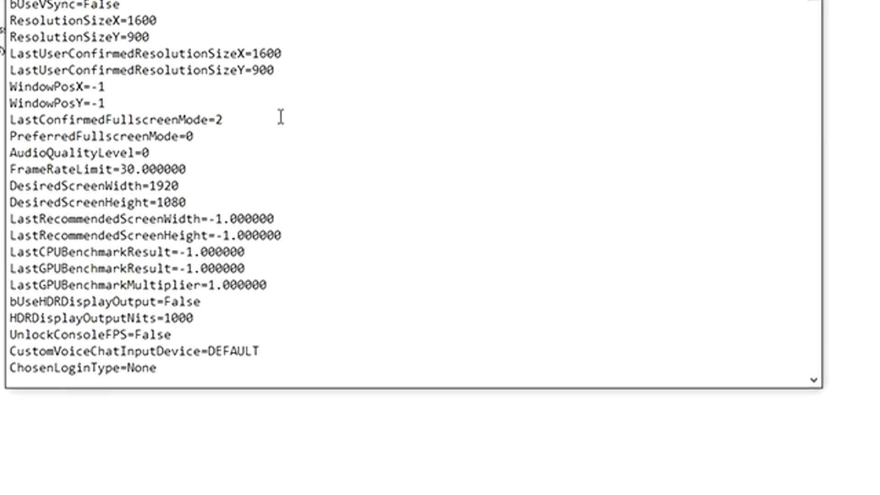
Change the ResolutionSizeX/Y and LastUserConfirmedResolutionSizeX/Y entries to 600 and 800
double_click(144, 21)
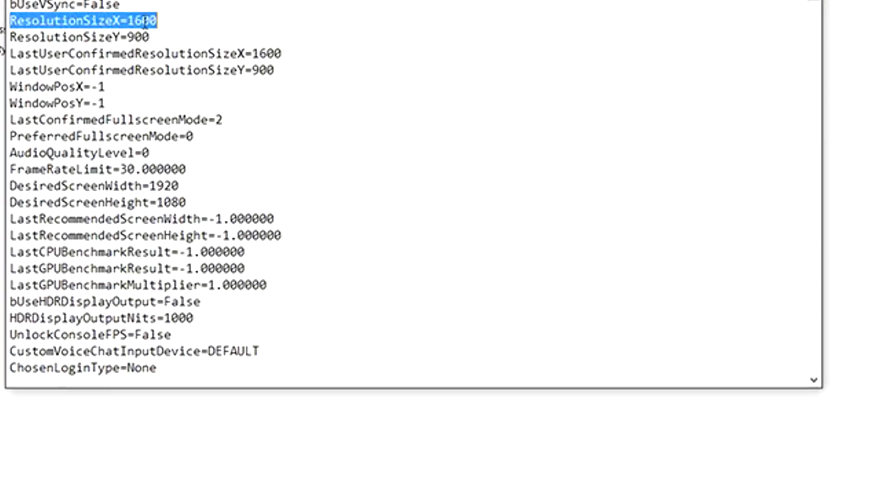
left_click(153, 21)
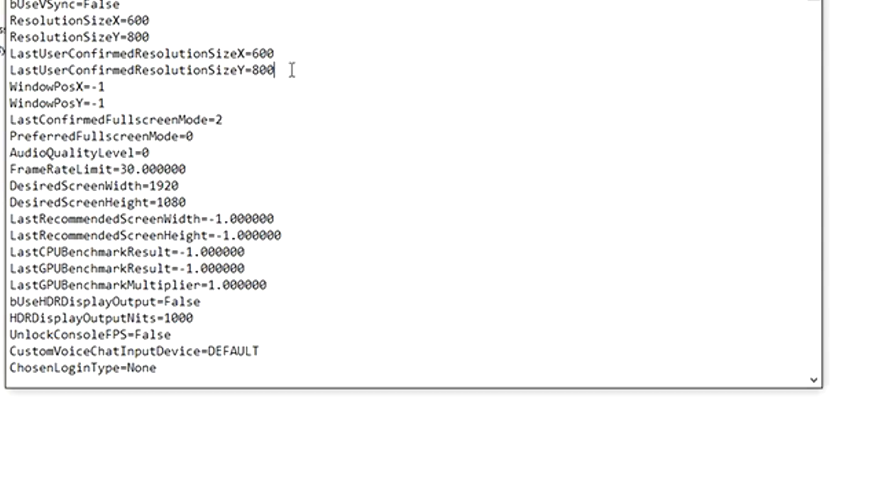
left_click_drag(292, 70, 5, 25)
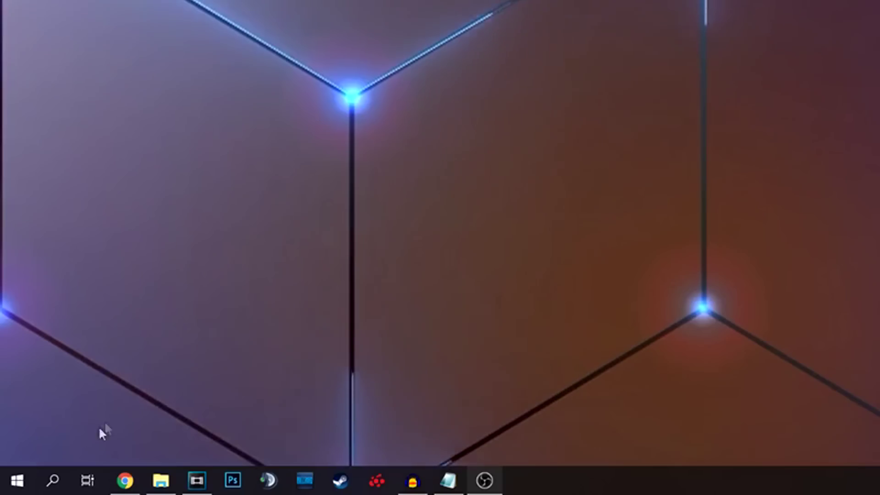
Search 'file' from the taskbar to find File Explorer
left_click(53, 480)
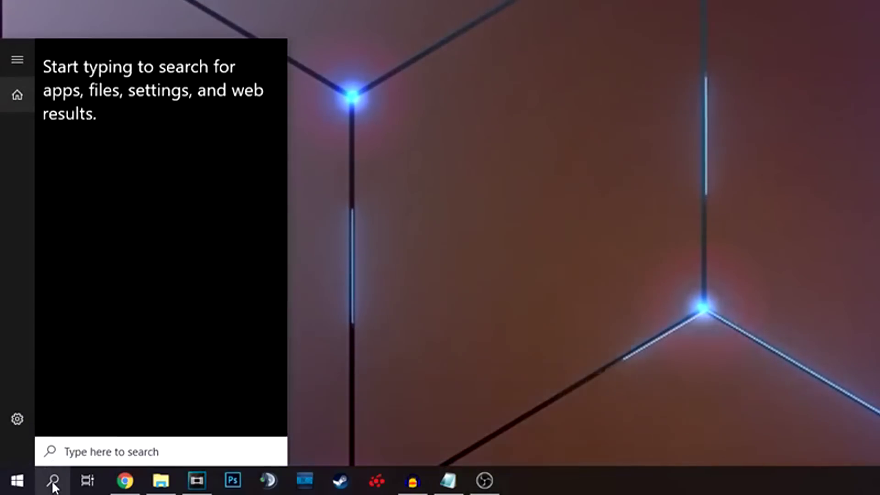
type("file")
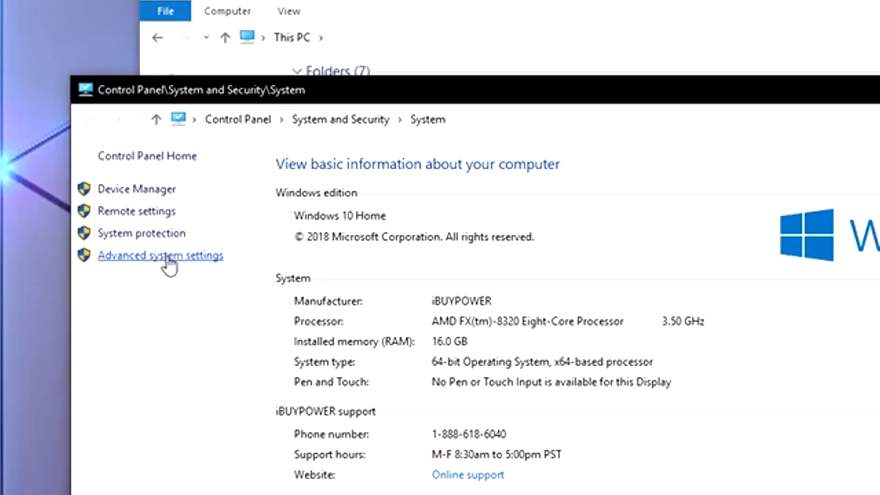
Open Performance Options through Advanced system settings on the System page
left_click(167, 259)
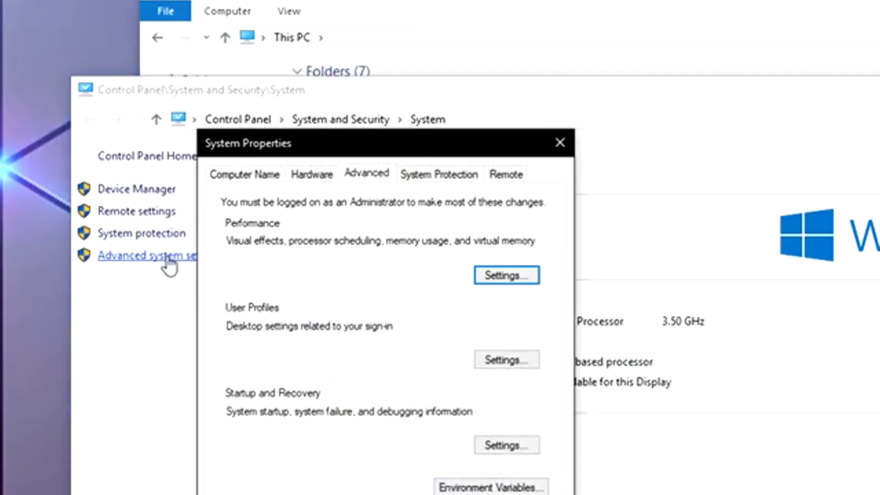
left_click(143, 262)
left_click(143, 260)
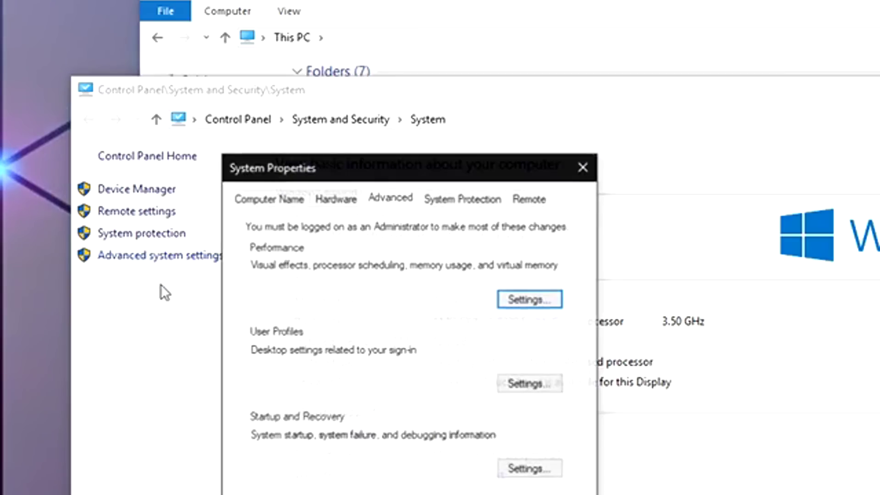
left_click(519, 299)
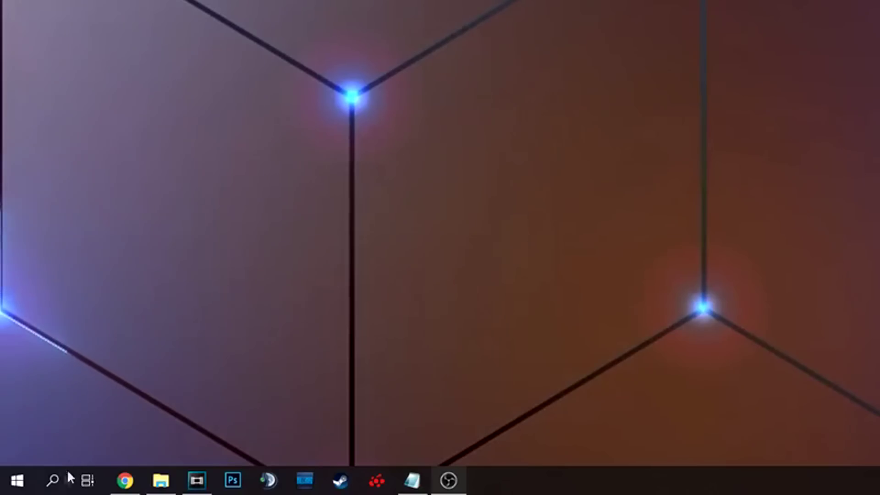
Launch Control Panel by searching 'control' and open the power-saving settings page
left_click(53, 479)
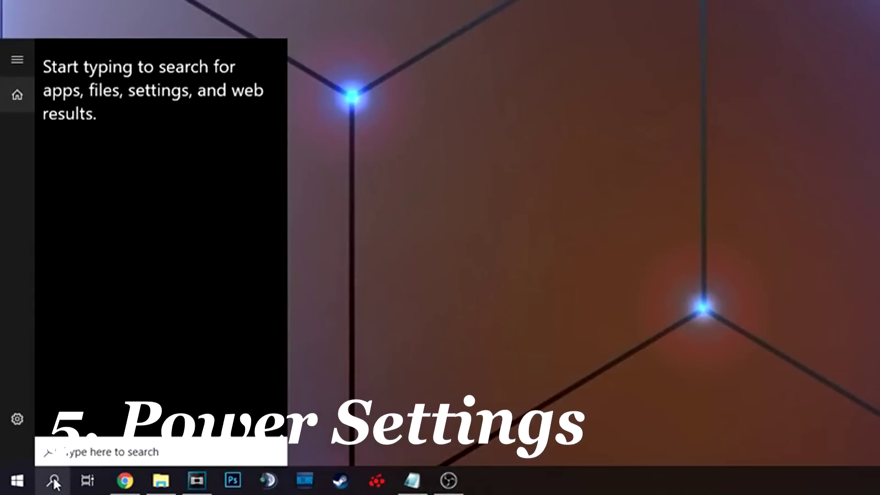
type("control")
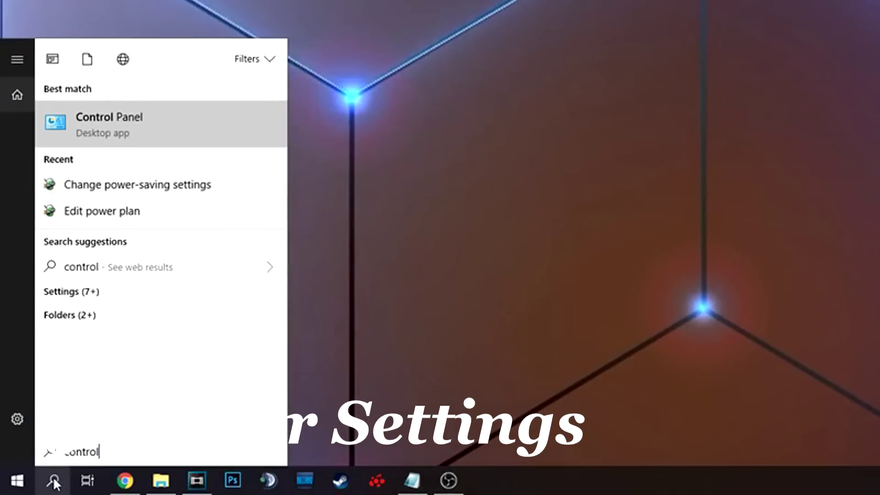
key("Return")
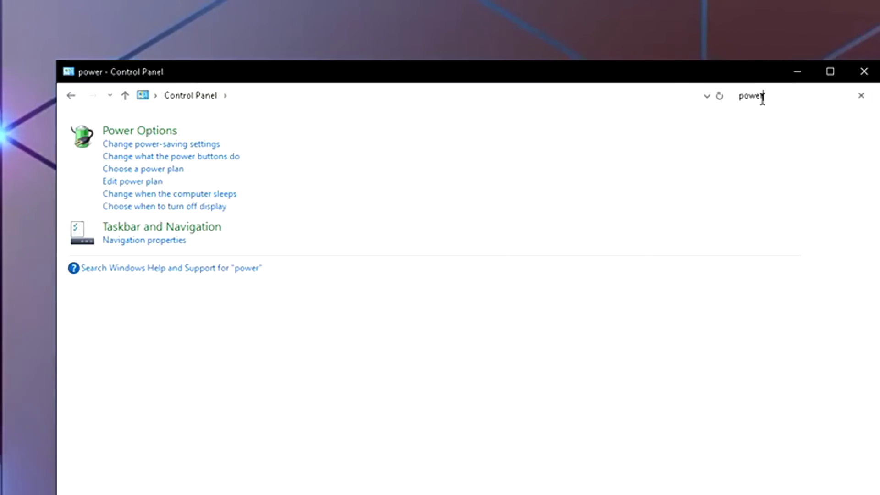
left_click(131, 146)
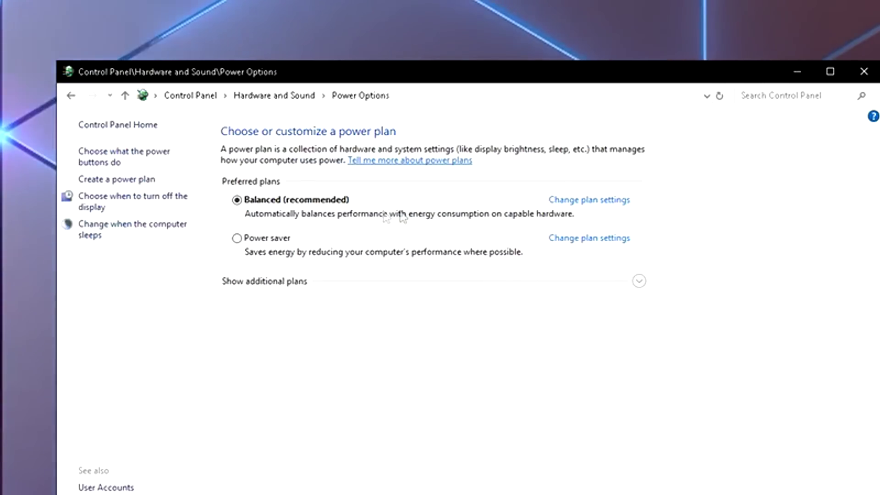
Reveal the additional plans and select the High performance power plan
left_click(639, 281)
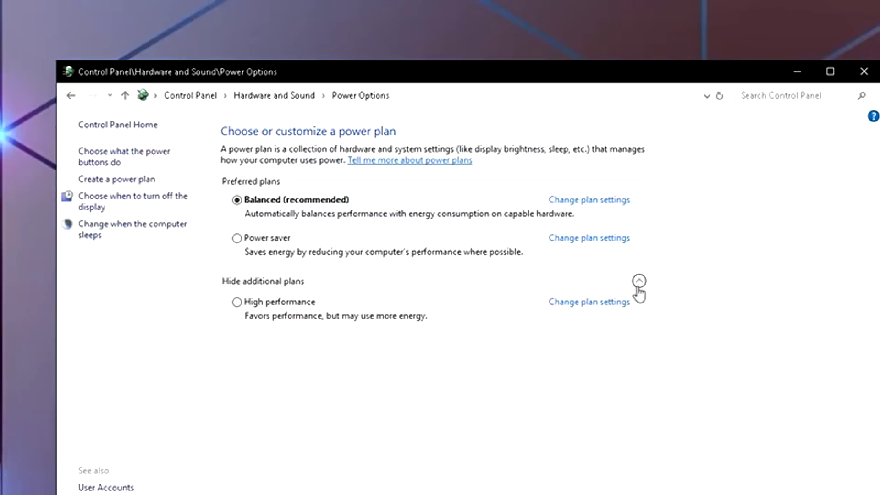
left_click(236, 302)
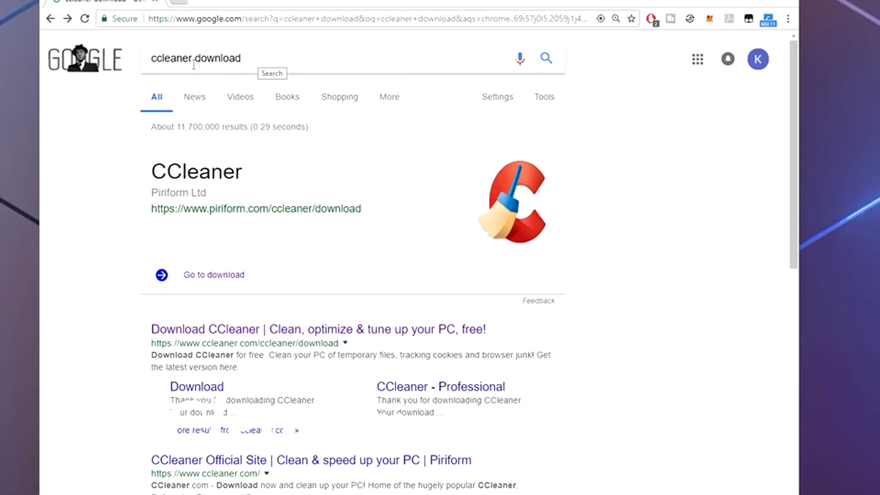
Open CCleaner's download page from Google, then launch CCleaner and approve User Account Control
left_click(240, 275)
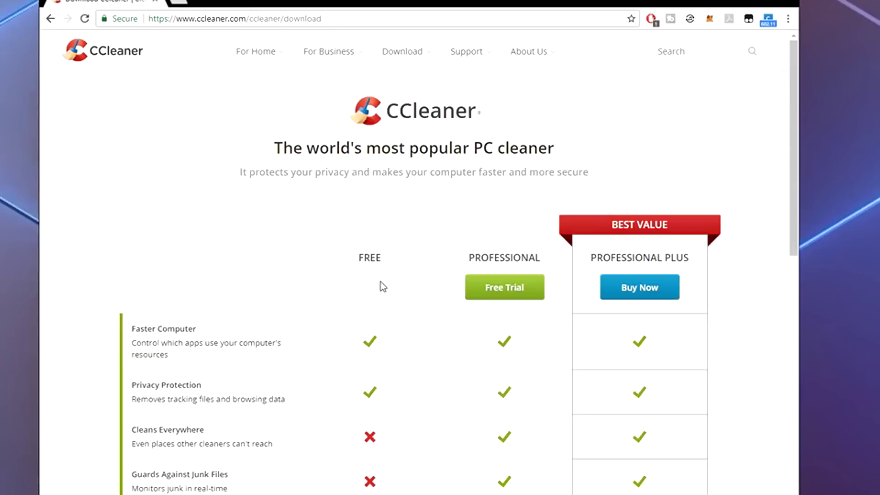
scroll(381, 281, "down", 6)
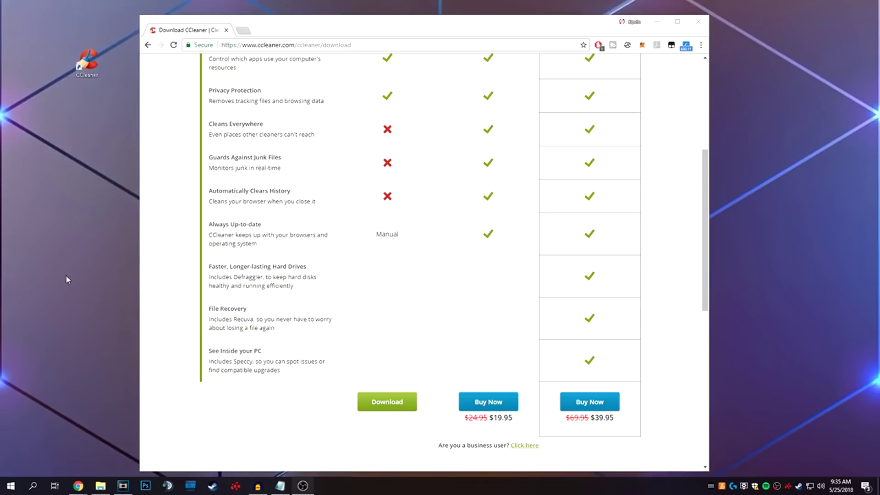
double_click(87, 68)
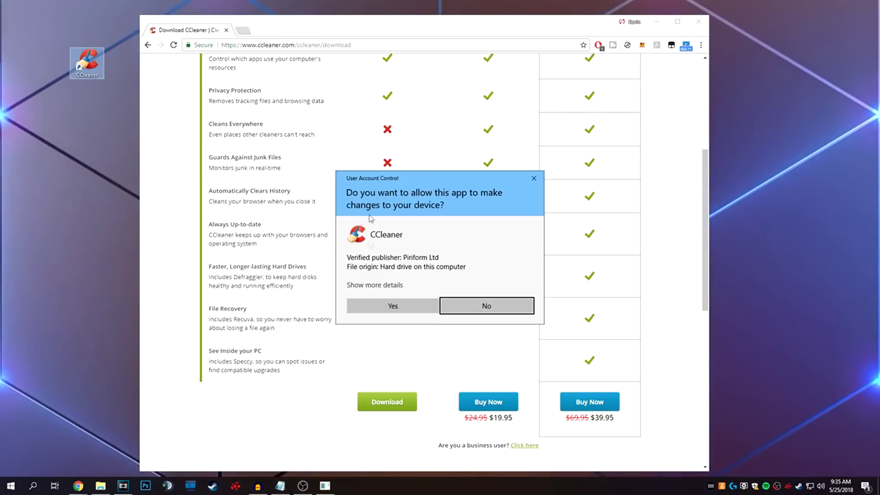
left_click(390, 307)
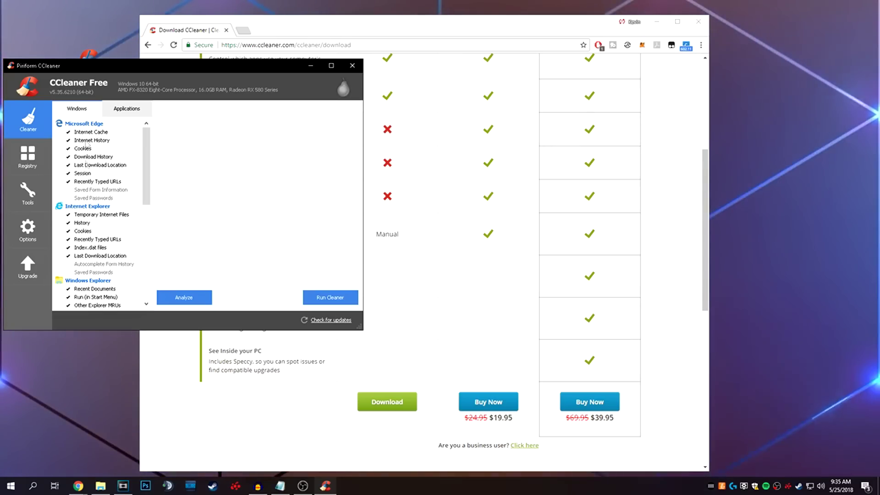
Review the Windows cleaning list, run the cleaner, confirm deletion, then go to the Registry page
scroll(97, 274, "down", 8)
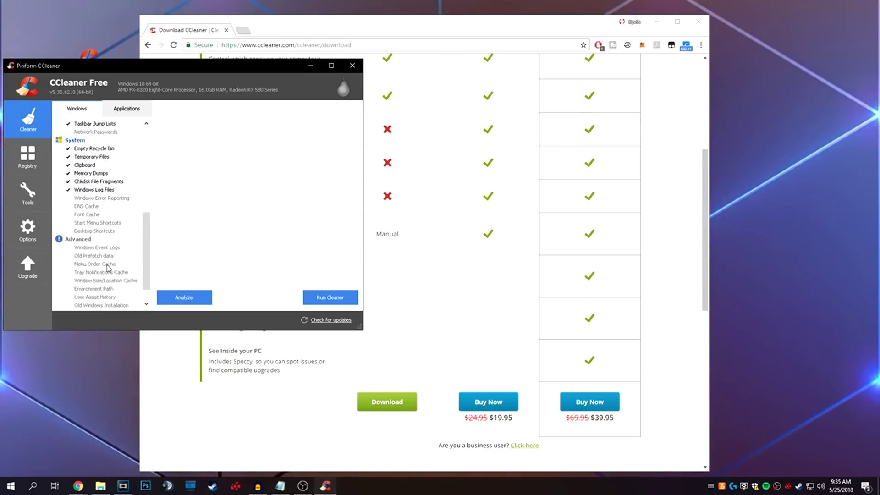
scroll(108, 268, "down", 1)
scroll(108, 268, "up", 10)
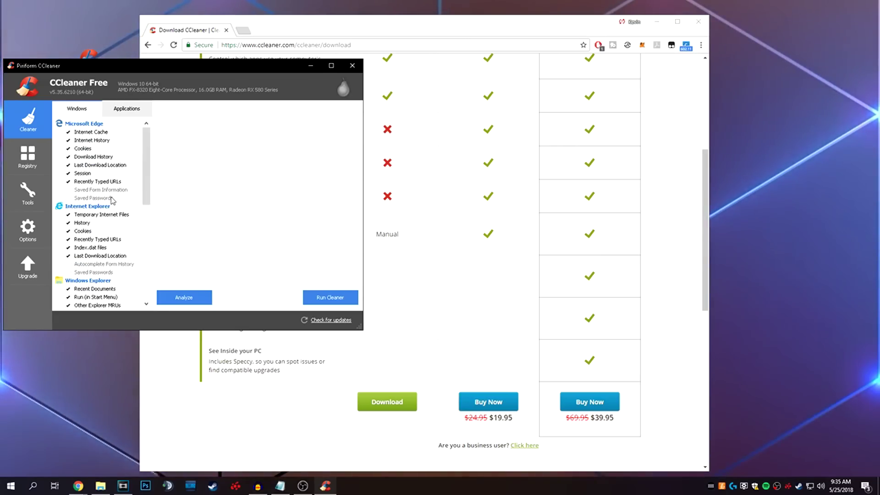
left_click(329, 298)
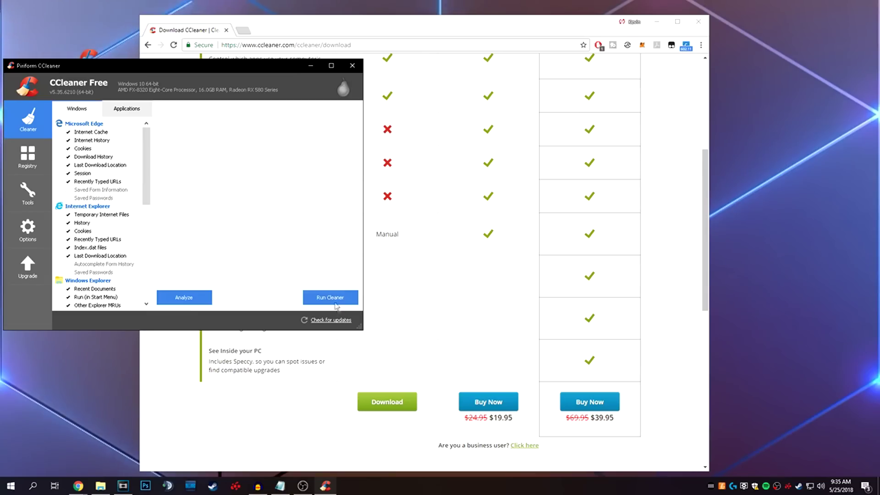
left_click(254, 184)
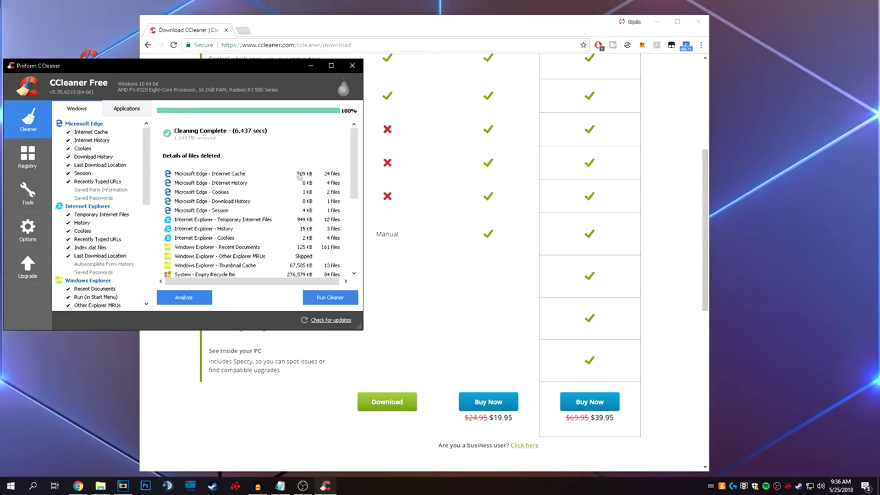
left_click(28, 156)
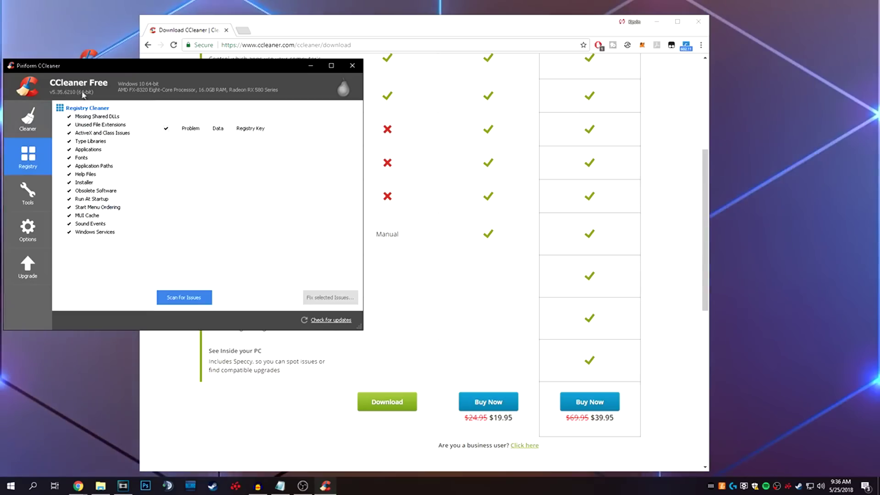
Scan the registry and fix all 89 issues without a backup, then close the panel
left_click(182, 299)
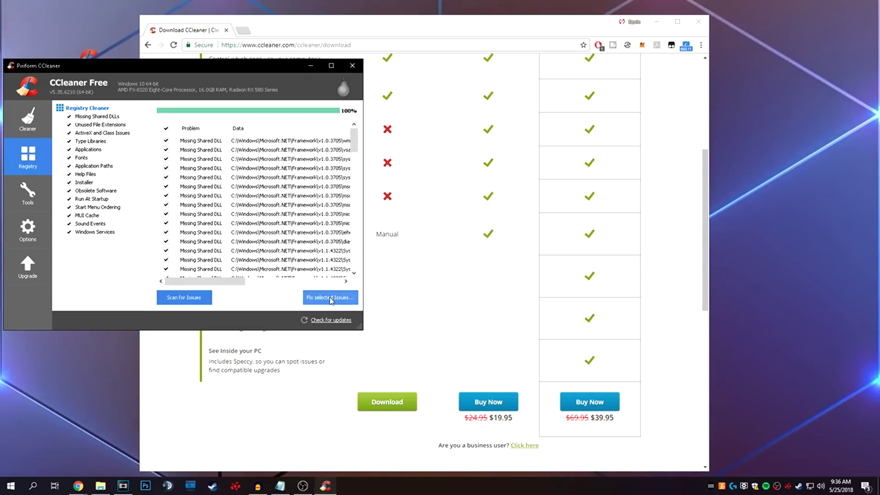
left_click(331, 298)
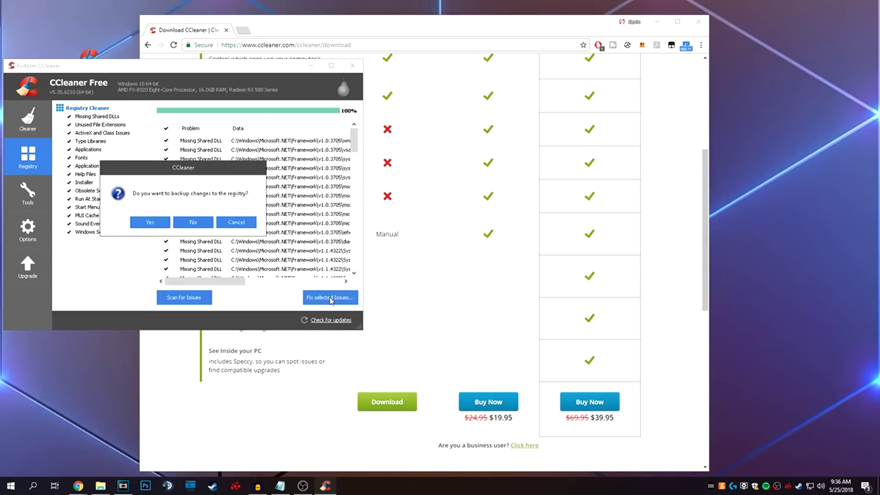
left_click(193, 223)
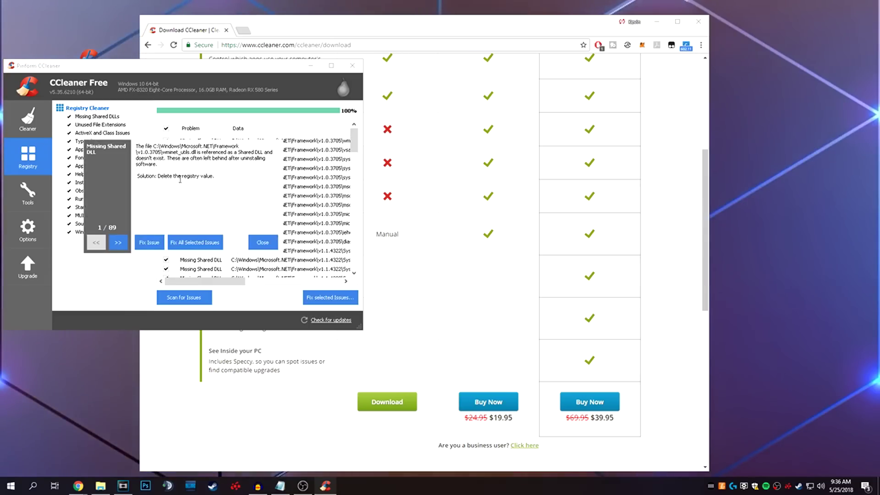
left_click(197, 243)
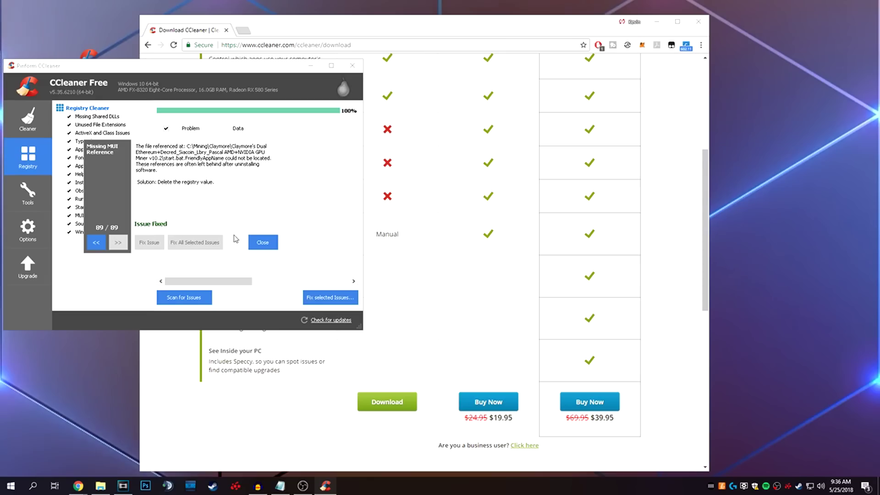
left_click(261, 245)
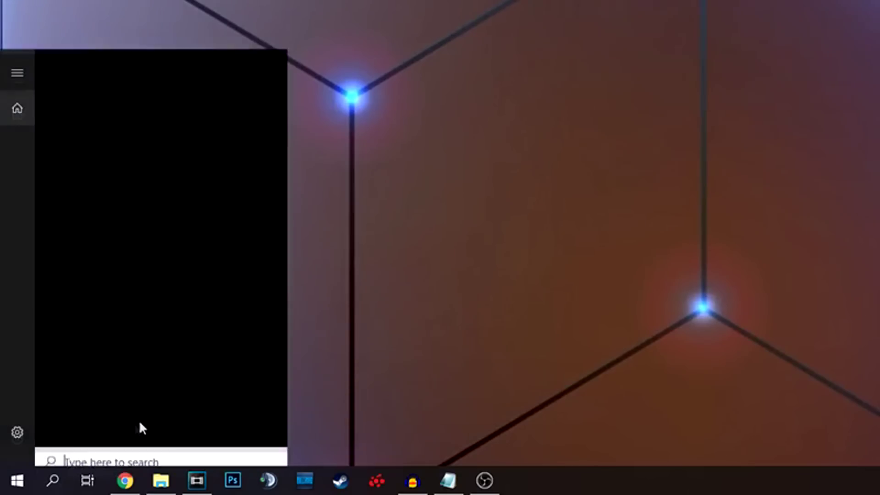
Open Defragment and Optimize Drives via a 'defrag' search and optimize the Windows (C:) drive
type("defrag")
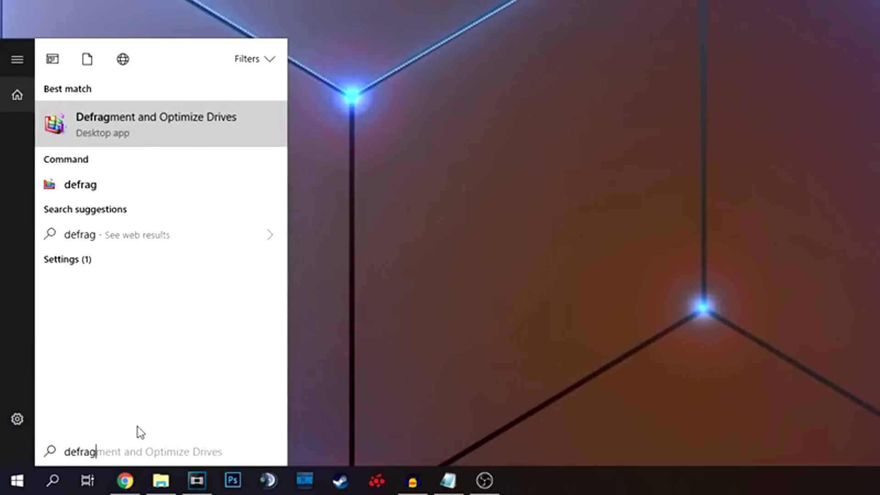
left_click(180, 121)
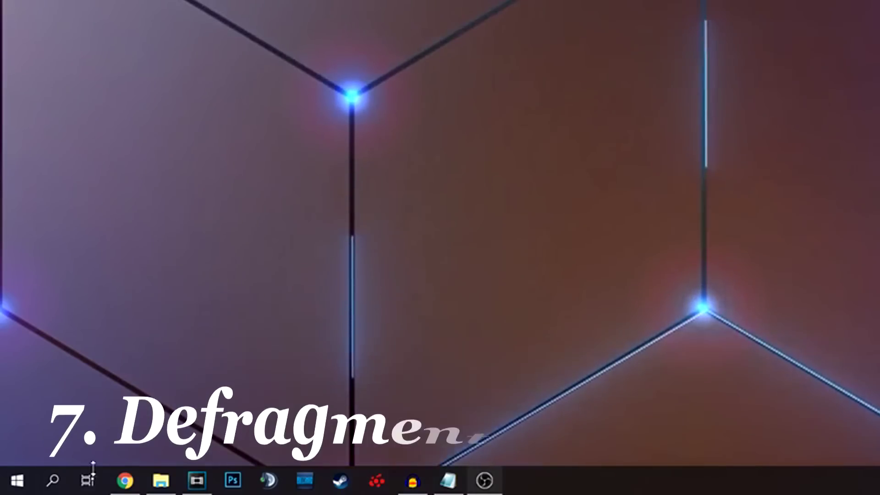
left_click(53, 481)
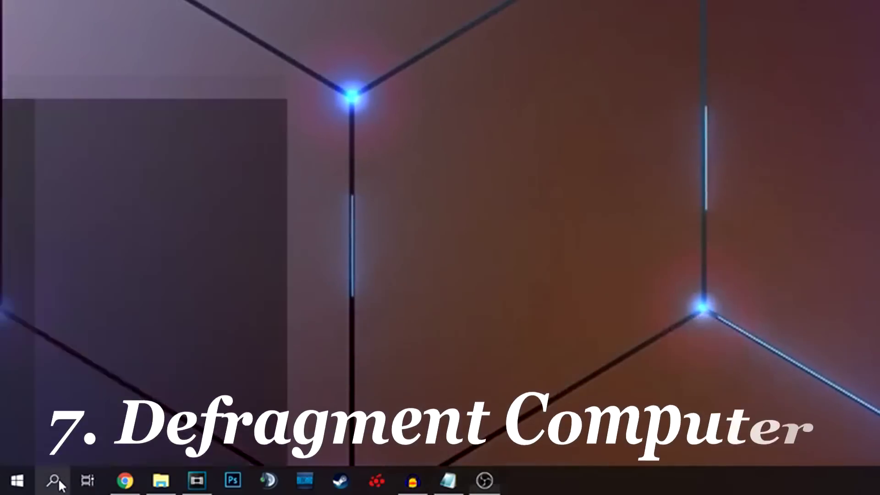
type("defrag")
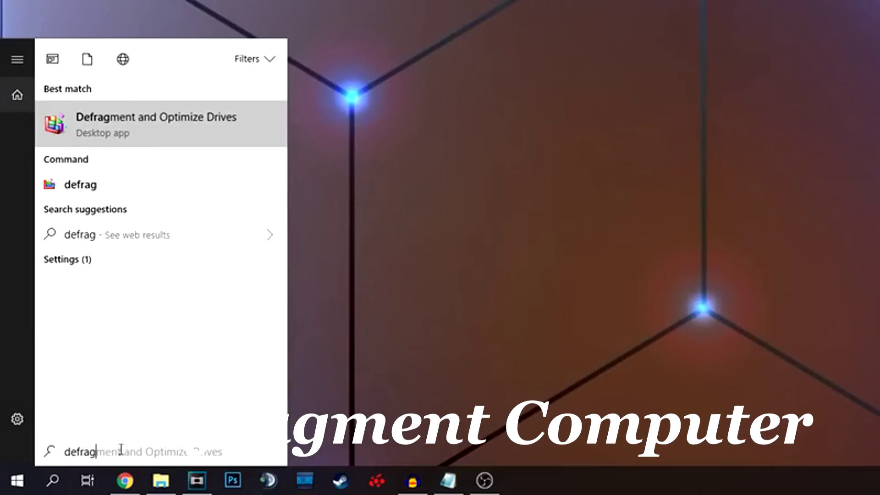
left_click(132, 122)
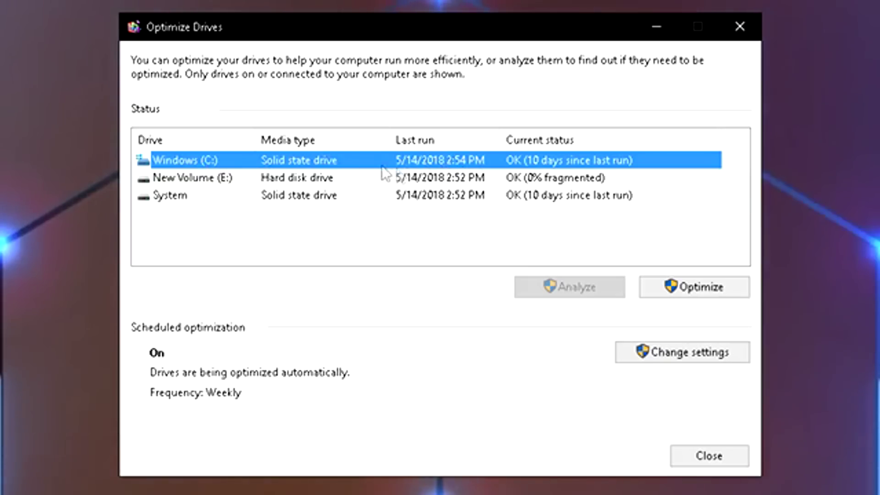
left_click(712, 288)
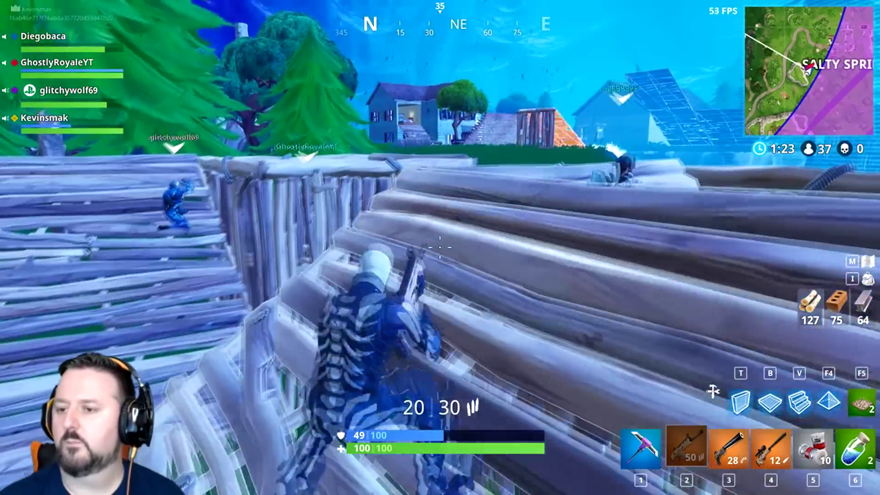
Switch to the sniper and shoot the enemy by the house until eliminated
key("3")
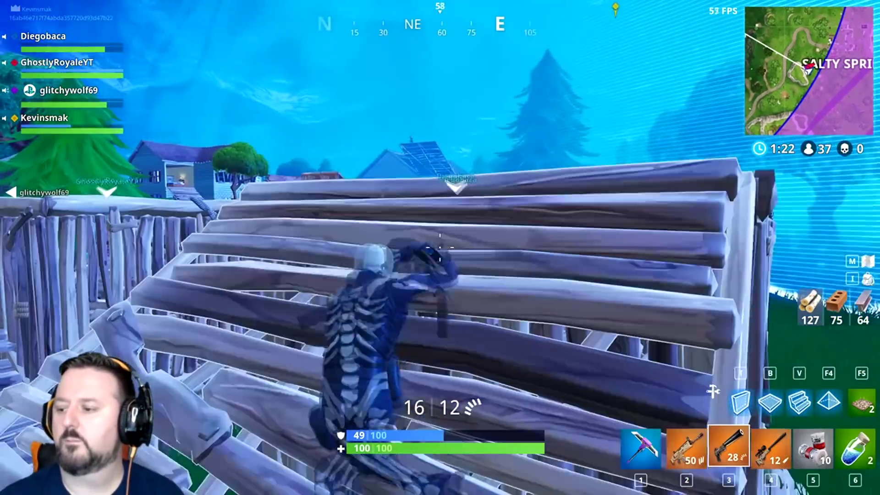
key("4")
right_click(440, 247)
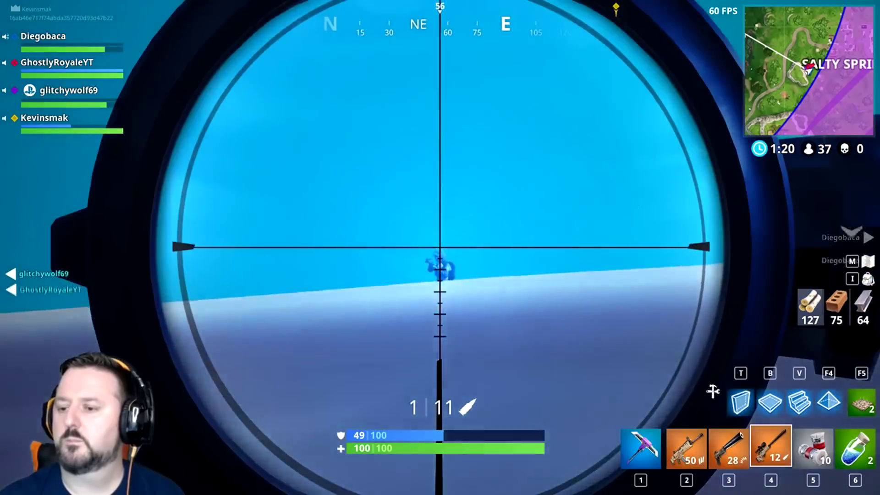
left_click(440, 248)
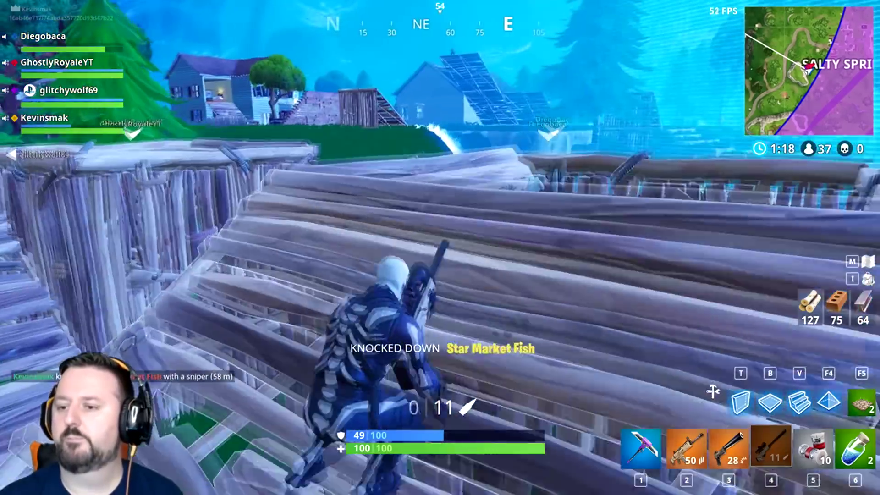
key("d")
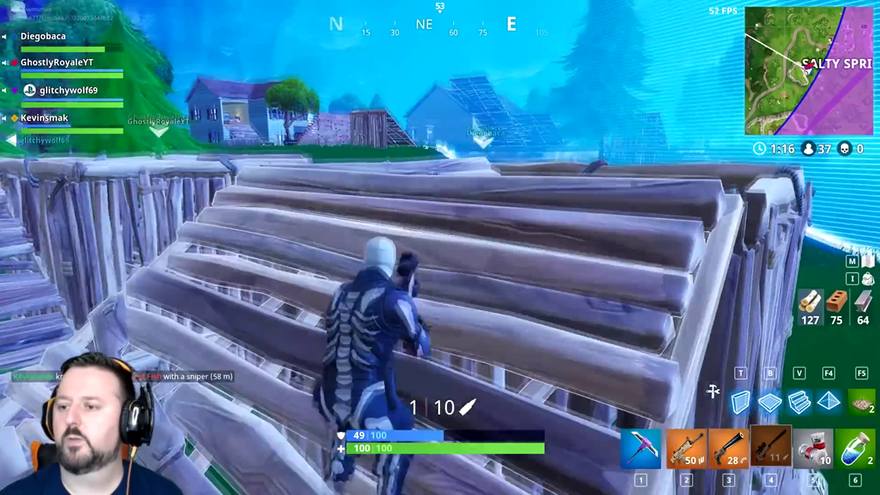
right_click(440, 248)
left_click(440, 247)
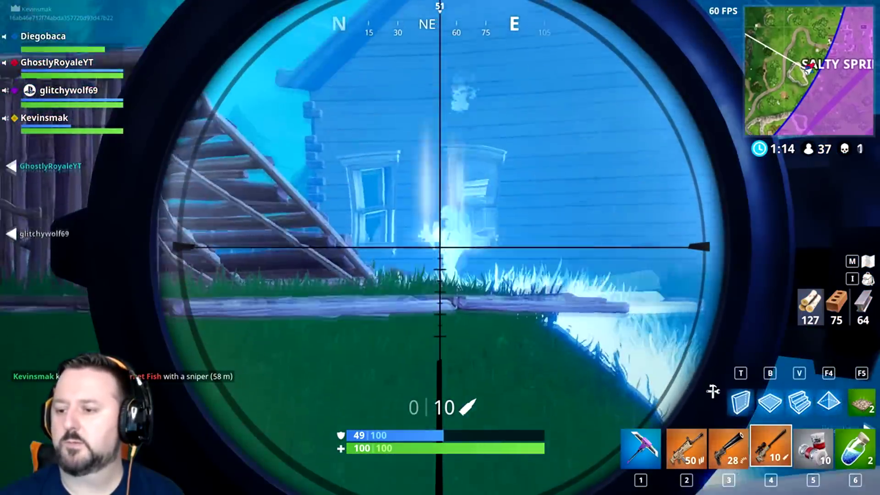
Take a scoped shot at a distant enemy and reload the sniper
key("w")
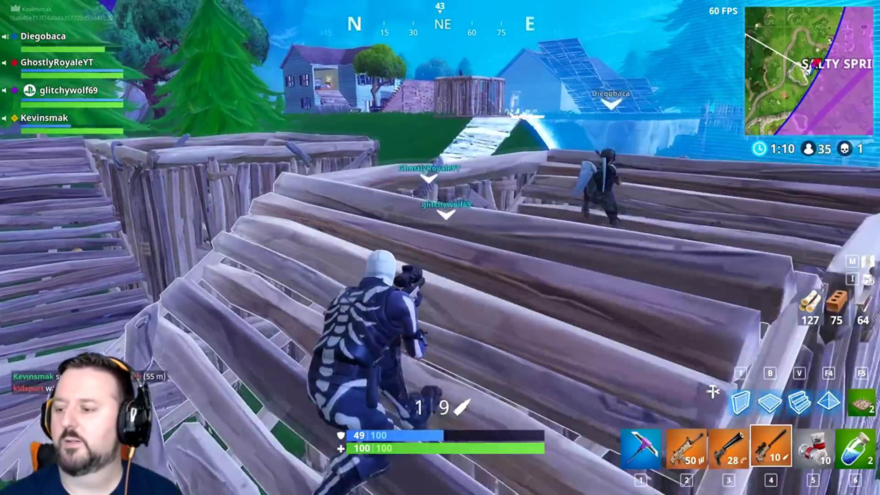
right_click(440, 247)
left_click(440, 248)
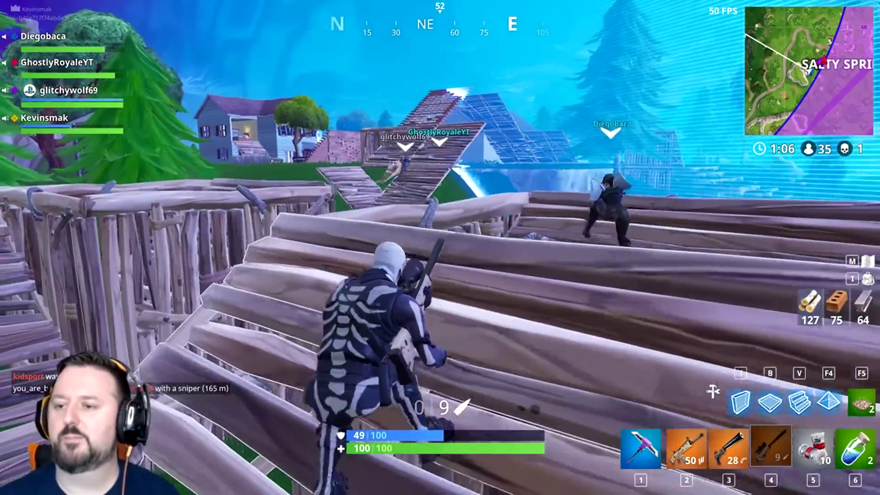
key("r")
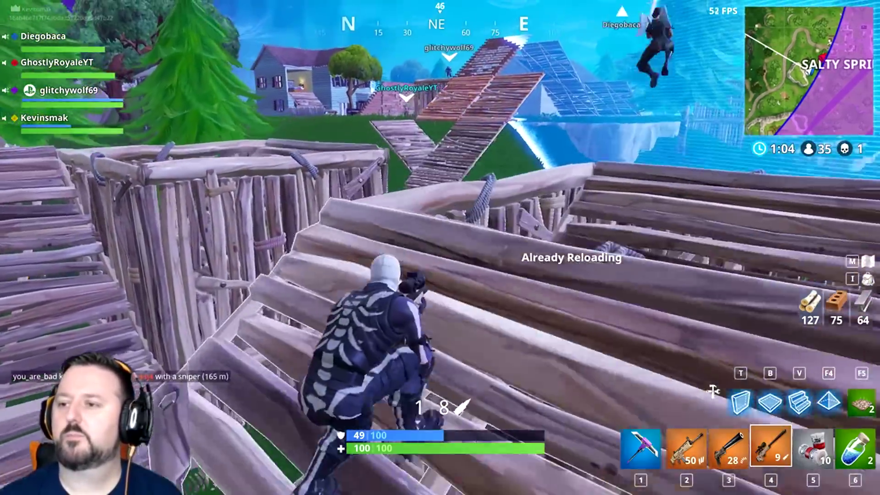
Build extra stairs and walls around the fort, then snipe at the enemy by the brick house
key("v")
left_click(440, 247)
left_click(439, 247)
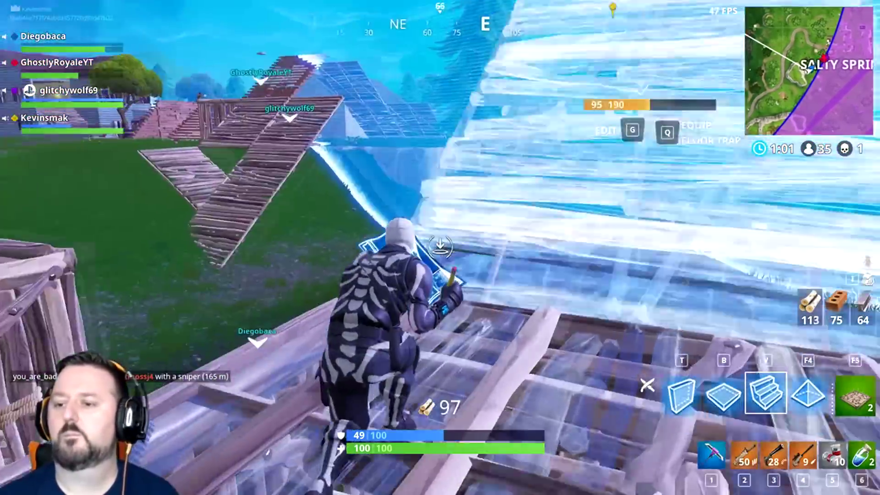
left_click(440, 247)
left_click(440, 248)
key("4")
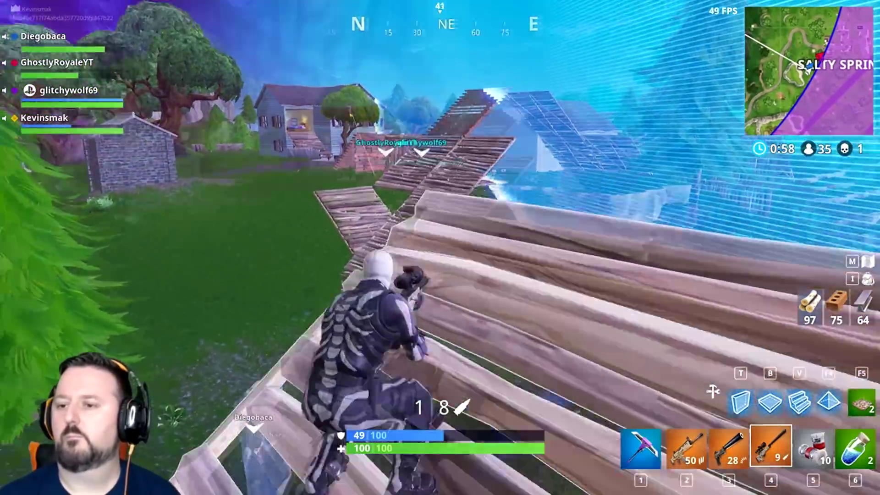
right_click(440, 248)
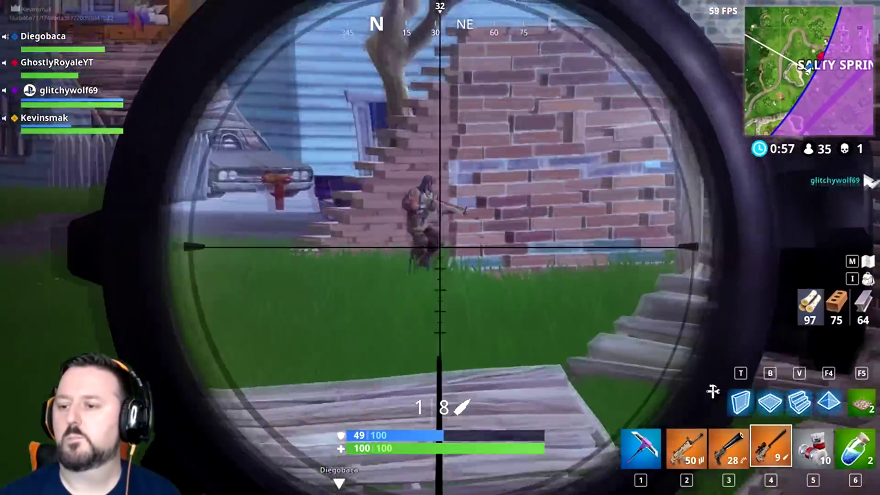
left_click(440, 247)
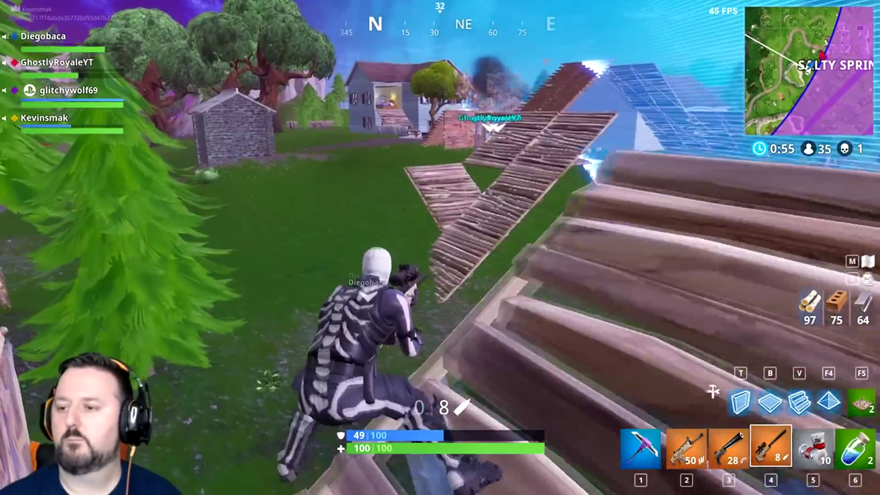
Switch to the assault rifle, put up a wooden wall, and move off the ramp
key("2")
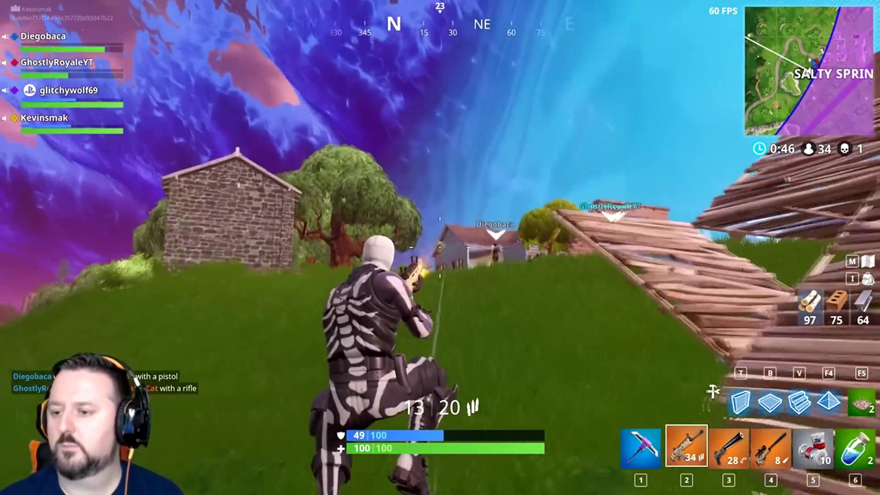
key("t")
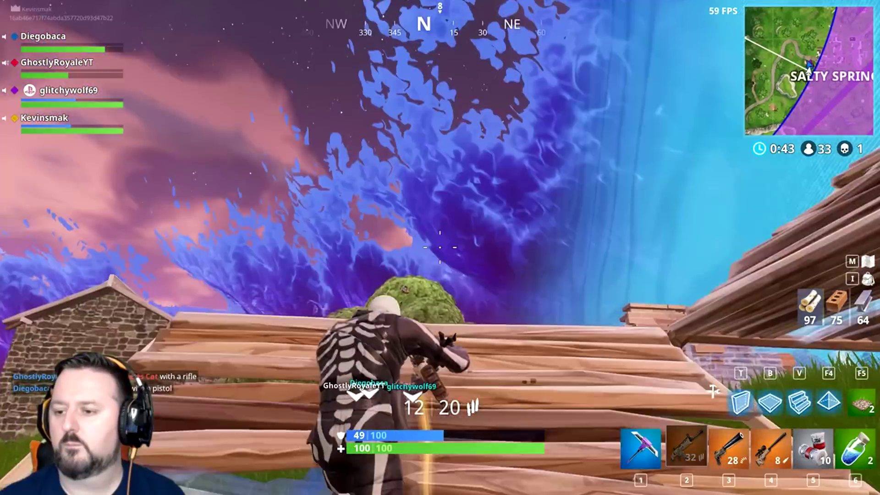
left_click(440, 247)
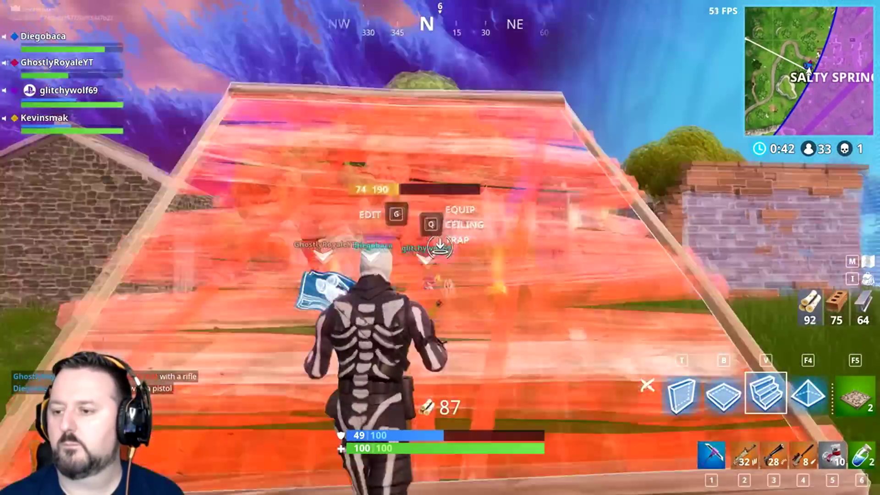
key("2")
key("w")
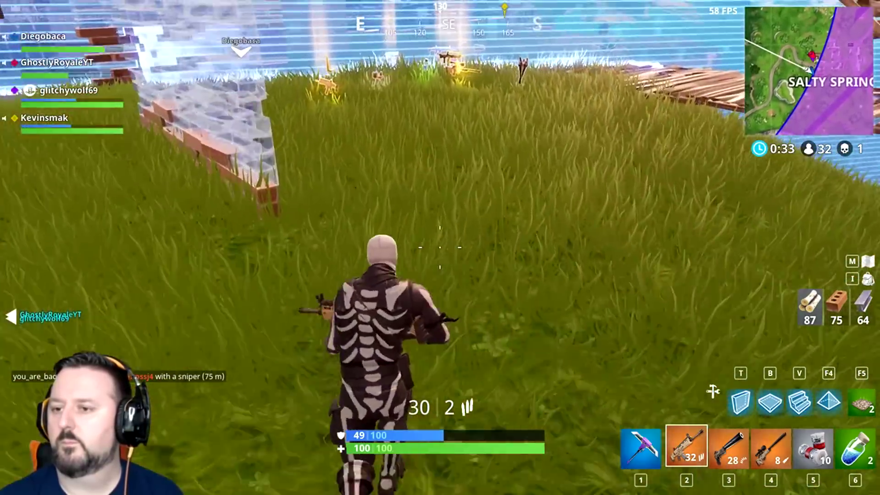
Run out to collect the dropped heavy bullets and wood pile near the storm wall
key("w")
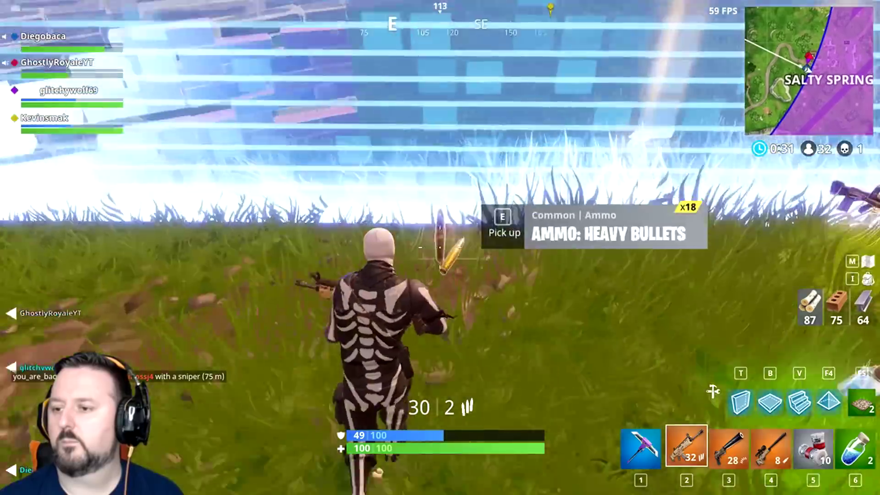
key("w")
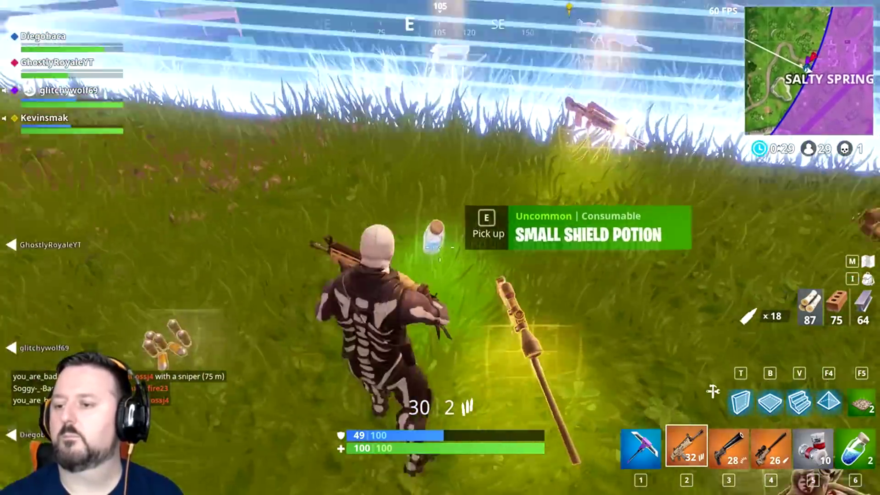
key("w")
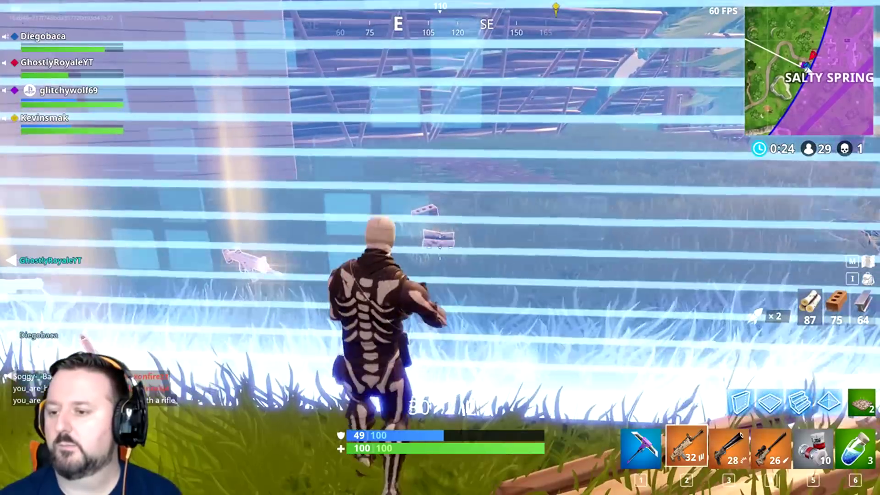
key("e")
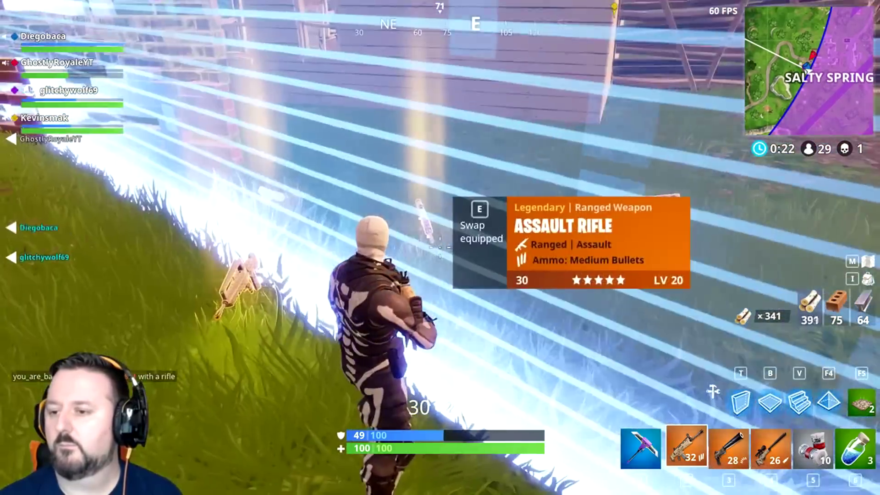
key("w")
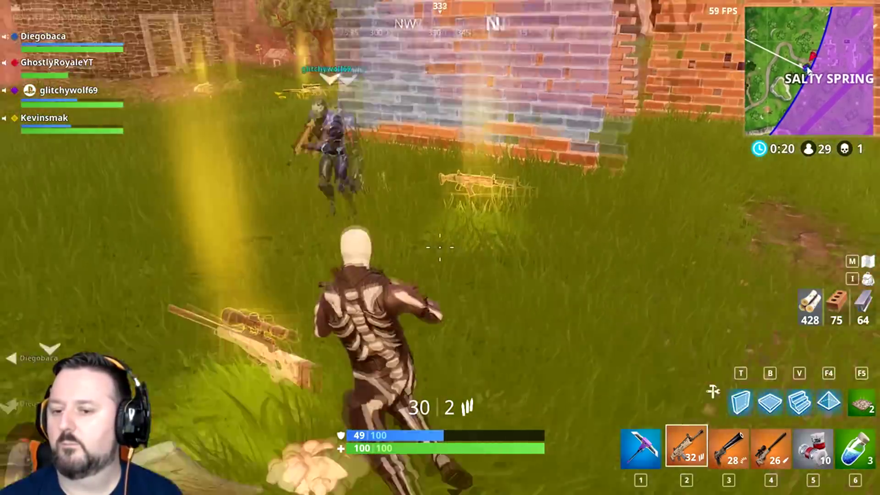
key("w")
key("ctrl")
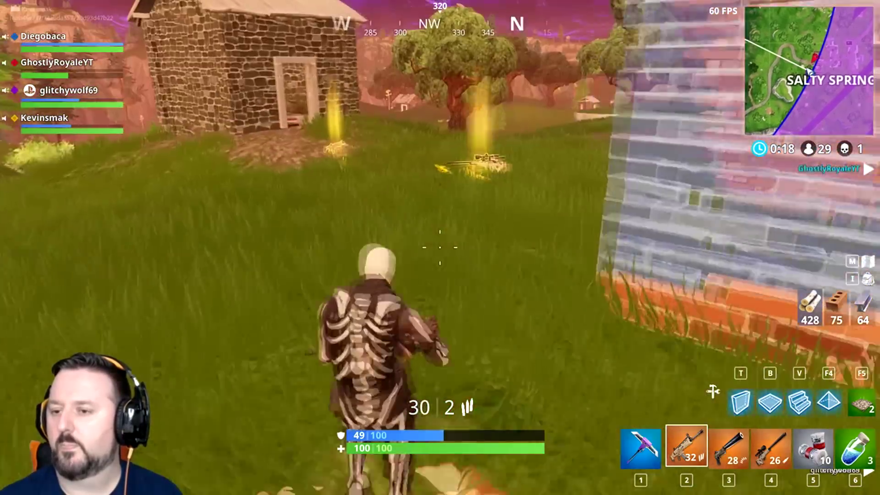
Head toward the houses, crouching and cycling weapons, ending with a reloaded sniper rifle
key("w")
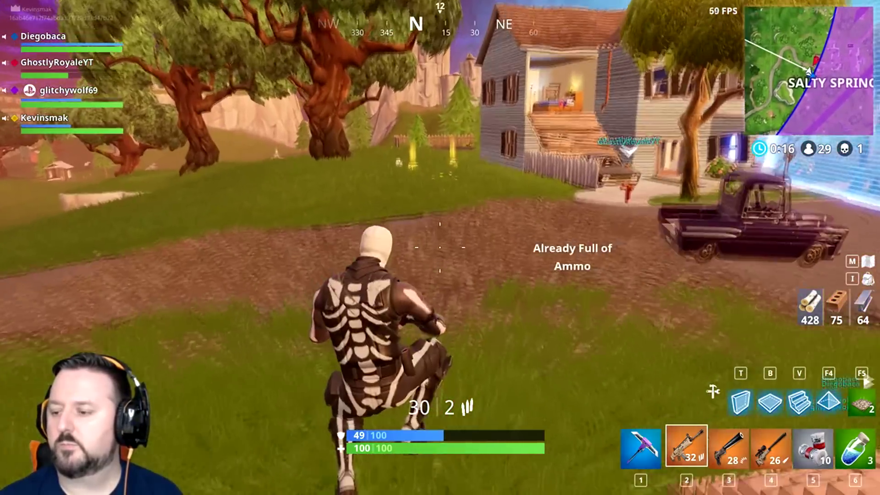
key("1")
key("w")
key("3")
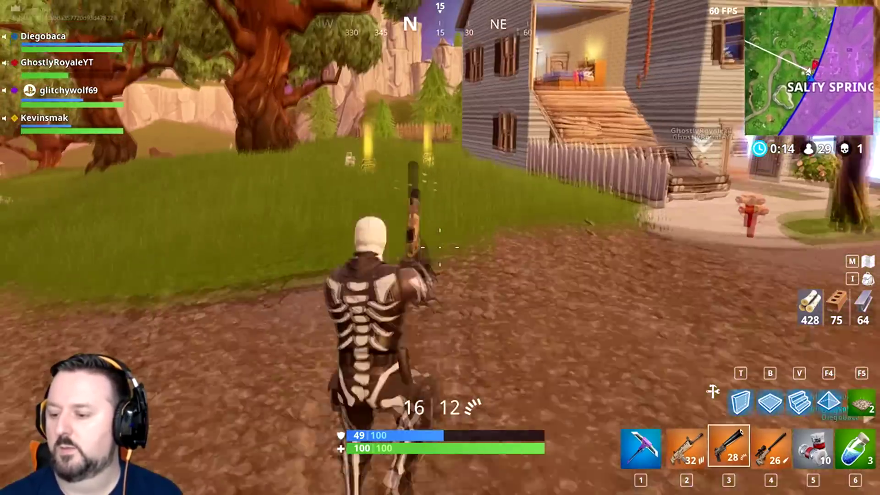
key("ctrl")
key("4")
key("r")
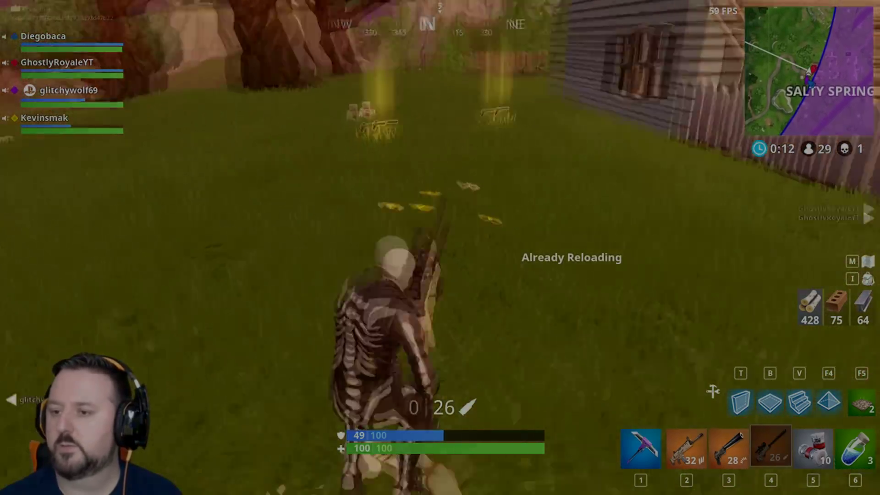